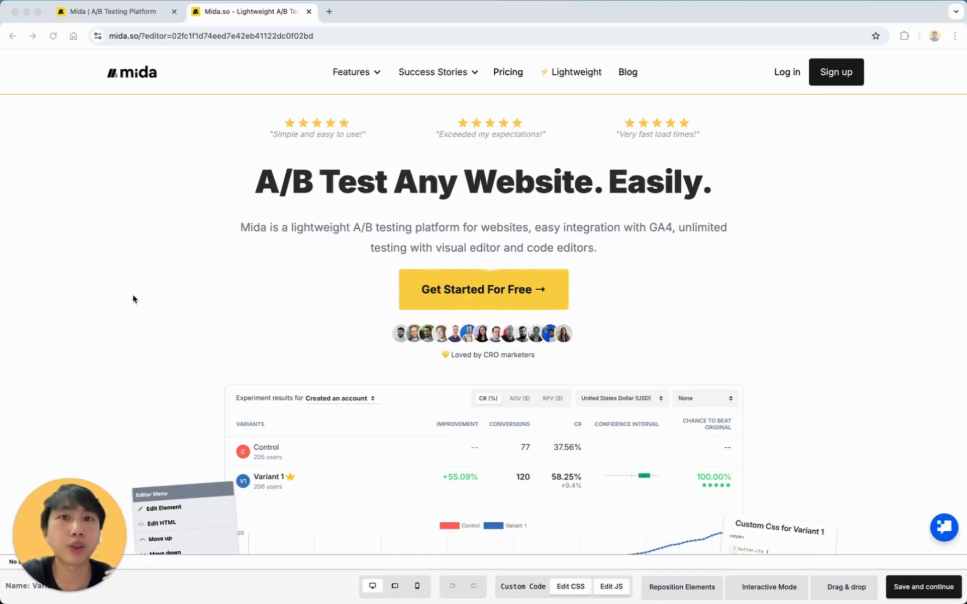
Scroll the editor page down to the dark banner with the Get started for FREE button.
scroll(486, 387, "down", 20)
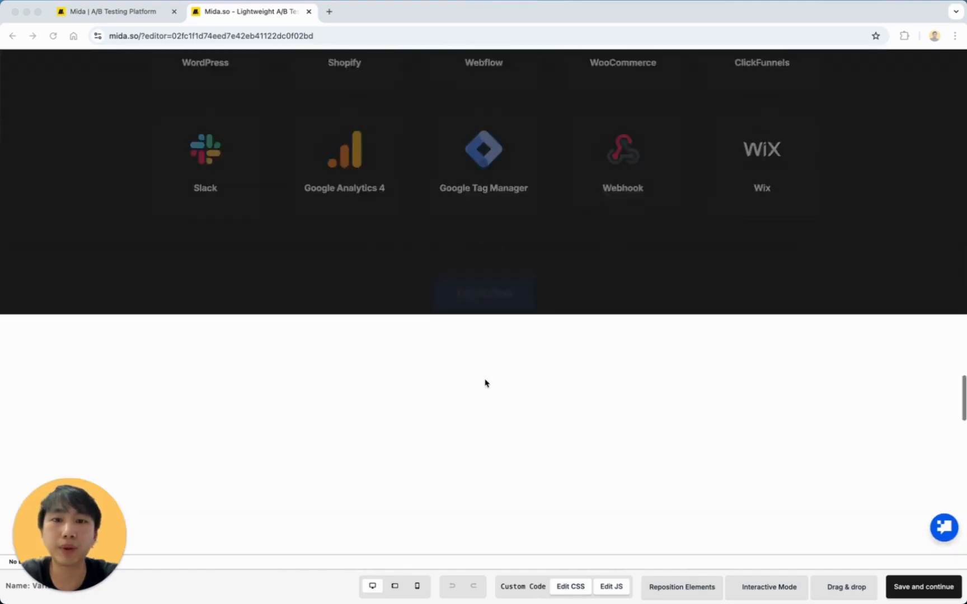
scroll(485, 383, "down", 12)
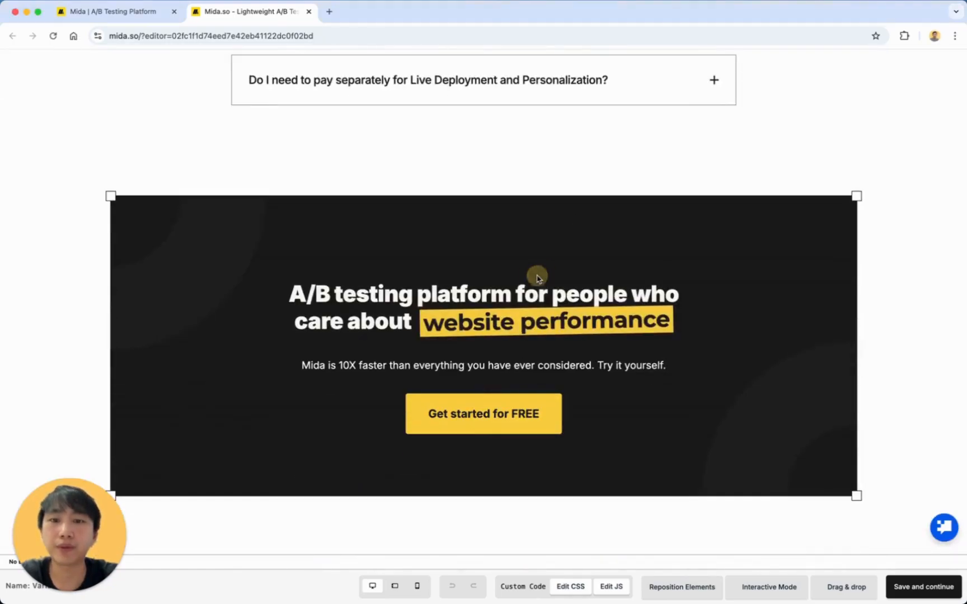
scroll(510, 419, "down", 2)
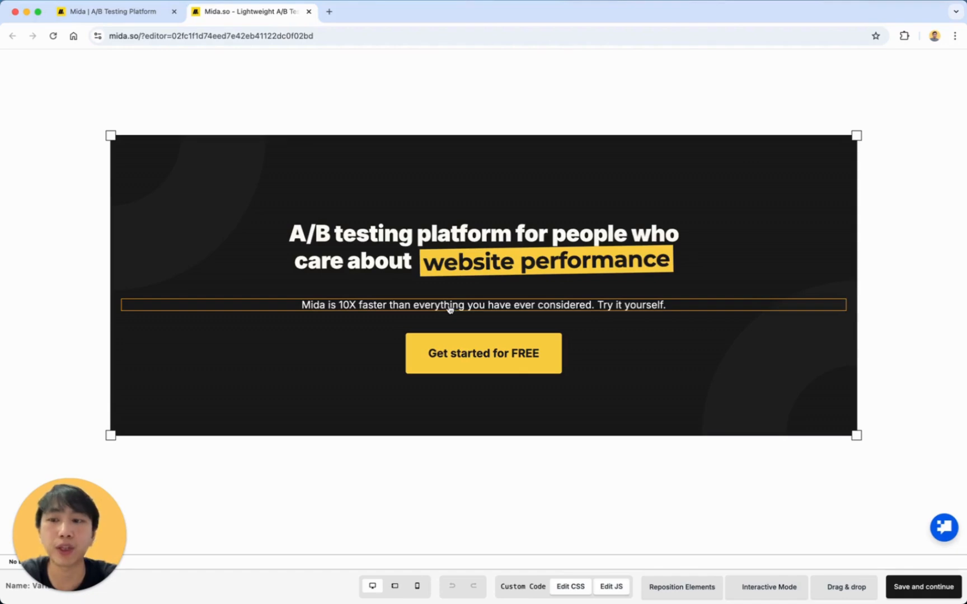
scroll(448, 310, "up", 10)
scroll(459, 336, "down", 10)
scroll(486, 363, "up", 10)
scroll(486, 363, "down", 3)
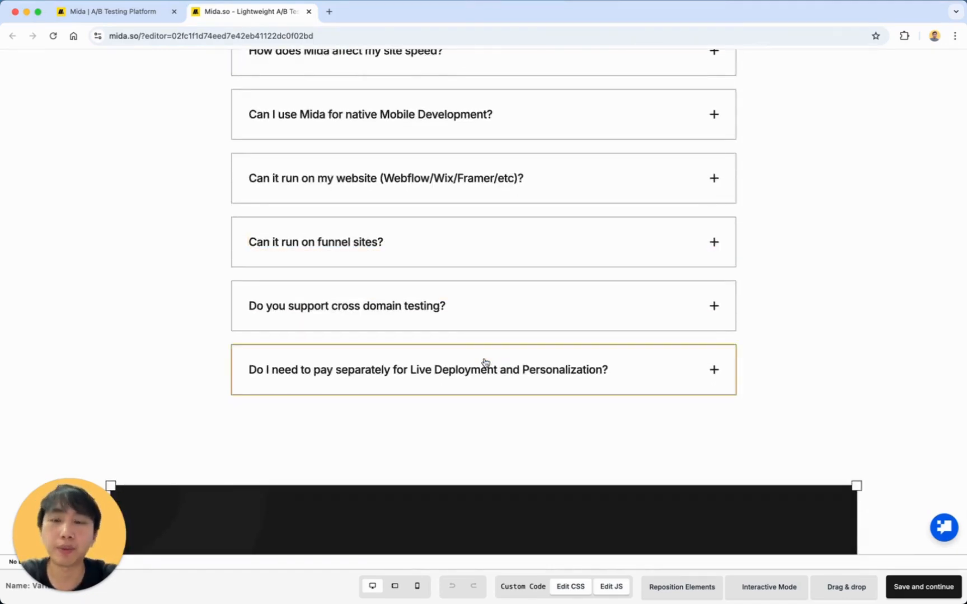
scroll(486, 363, "up", 2)
scroll(503, 279, "down", 8)
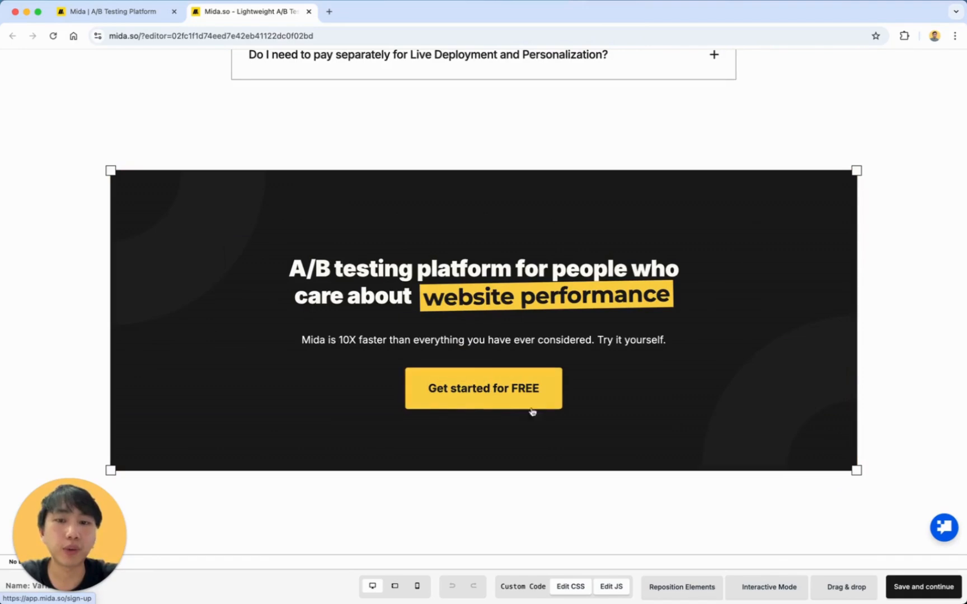
Edit the Get started for FREE button to a blue background with white text, and save.
left_click(554, 390)
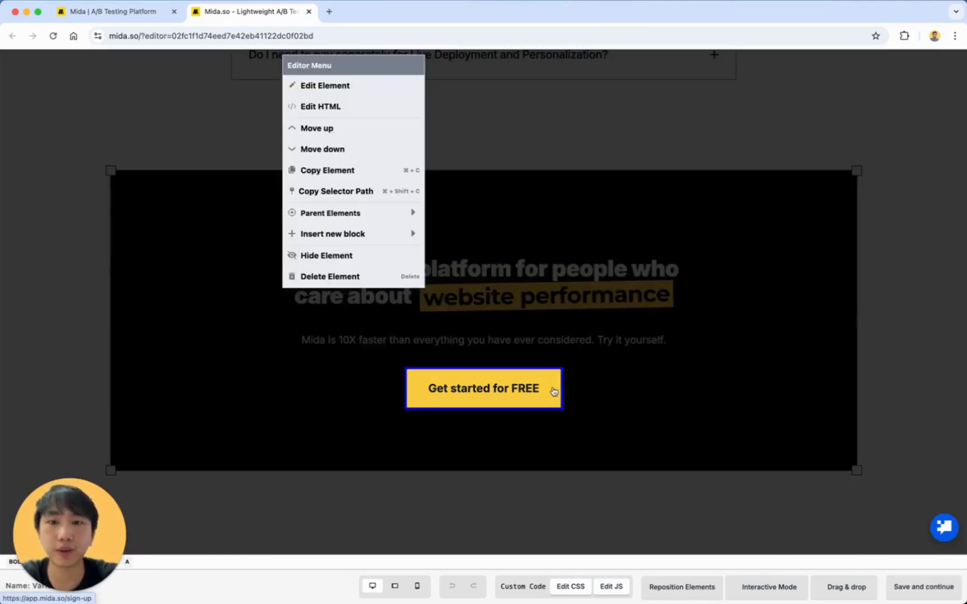
left_click(358, 84)
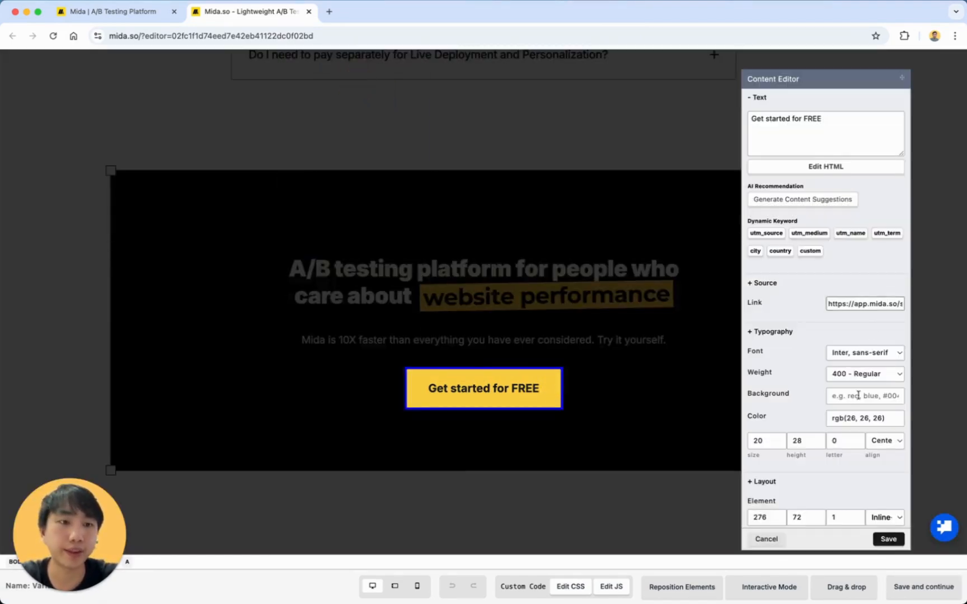
triple_click(857, 418)
type("blu")
left_click(853, 395)
type("blue")
key("Tab")
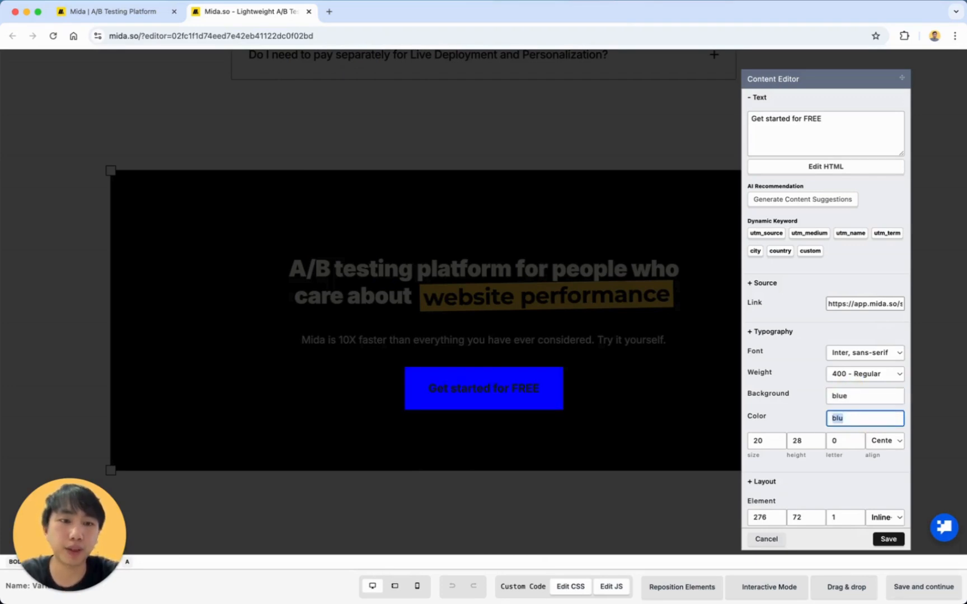
type("white")
left_click(890, 539)
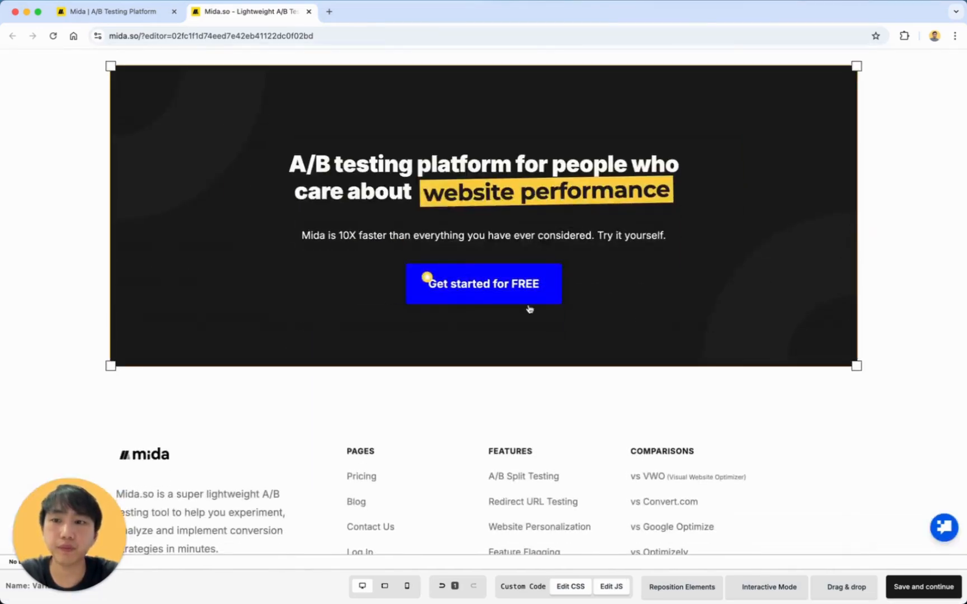
Save and continue from the editor, then preview the Control version of the page.
left_click(930, 586)
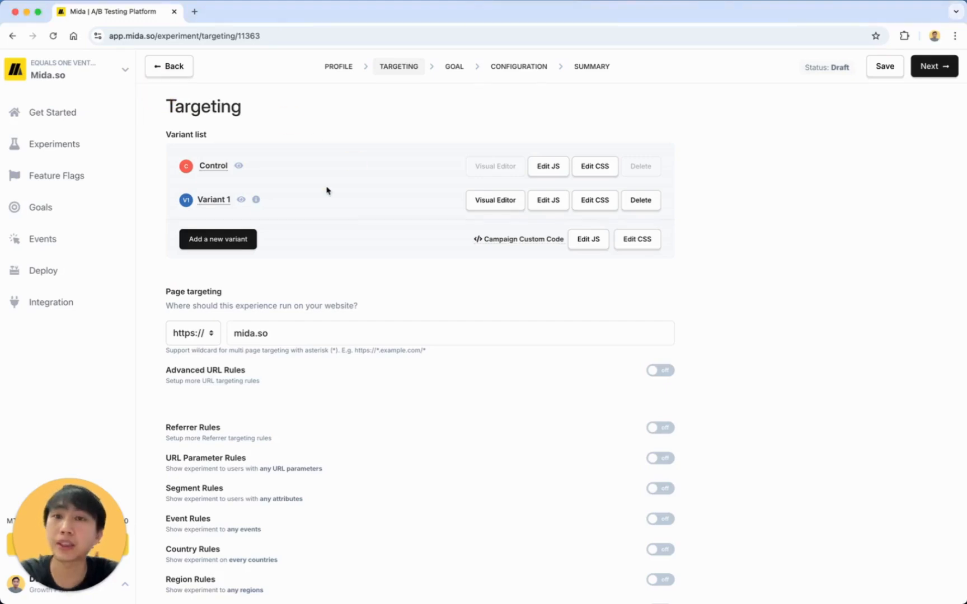
left_click(239, 166)
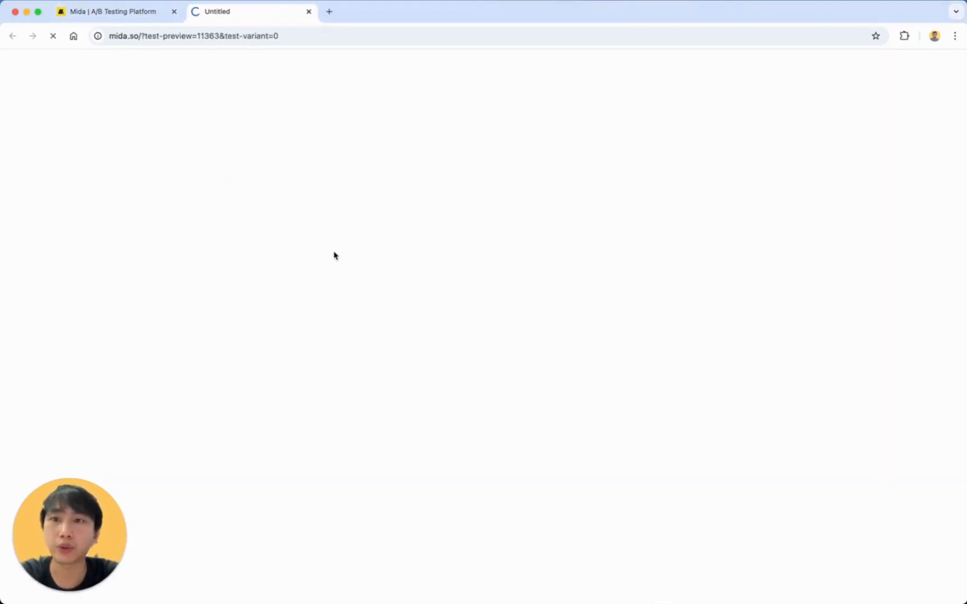
scroll(334, 256, "down", 20)
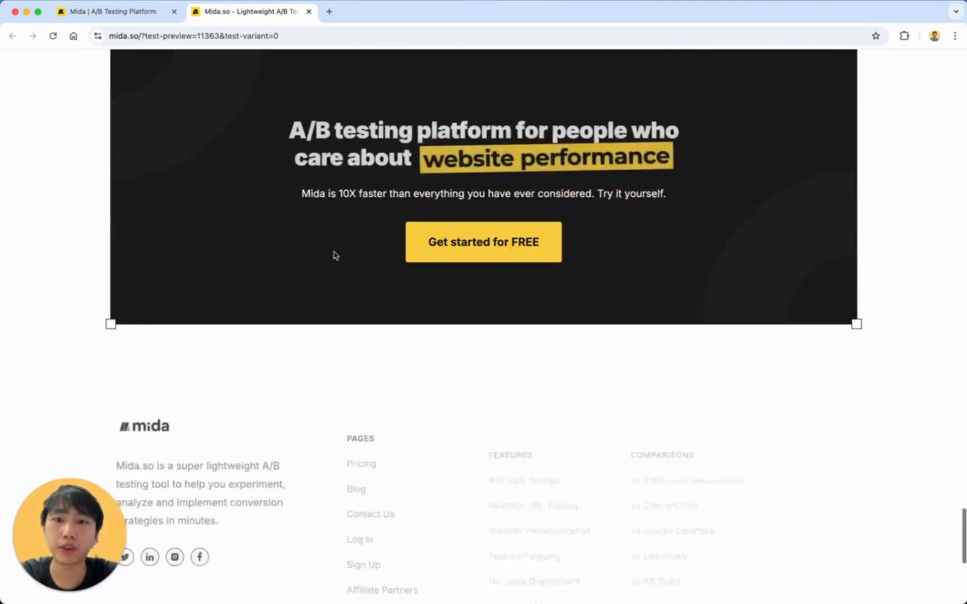
scroll(334, 256, "up", 4)
left_click(139, 11)
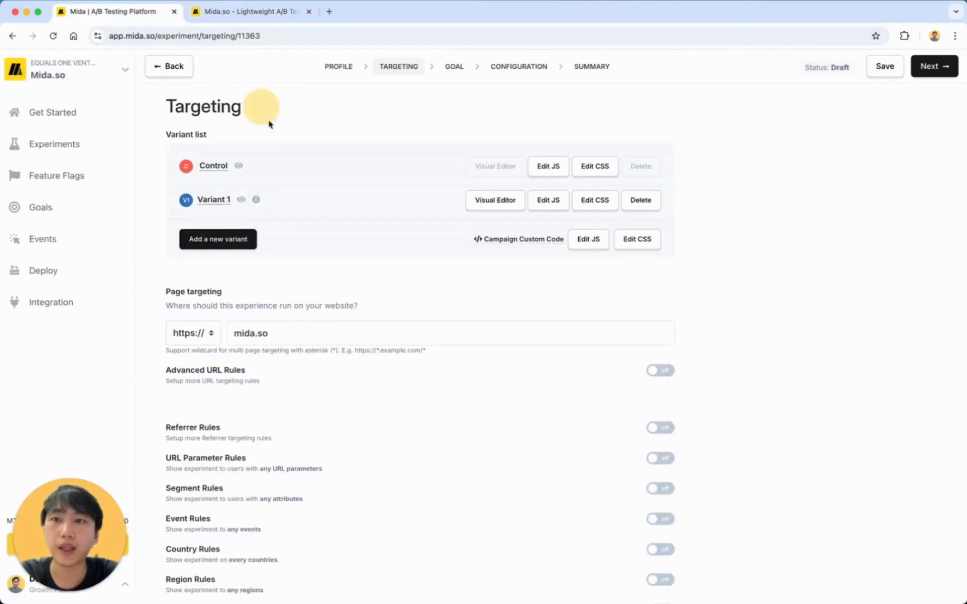
Preview Variant 1 with its blue button, then close both preview tabs.
left_click(242, 200)
scroll(337, 275, "down", 15)
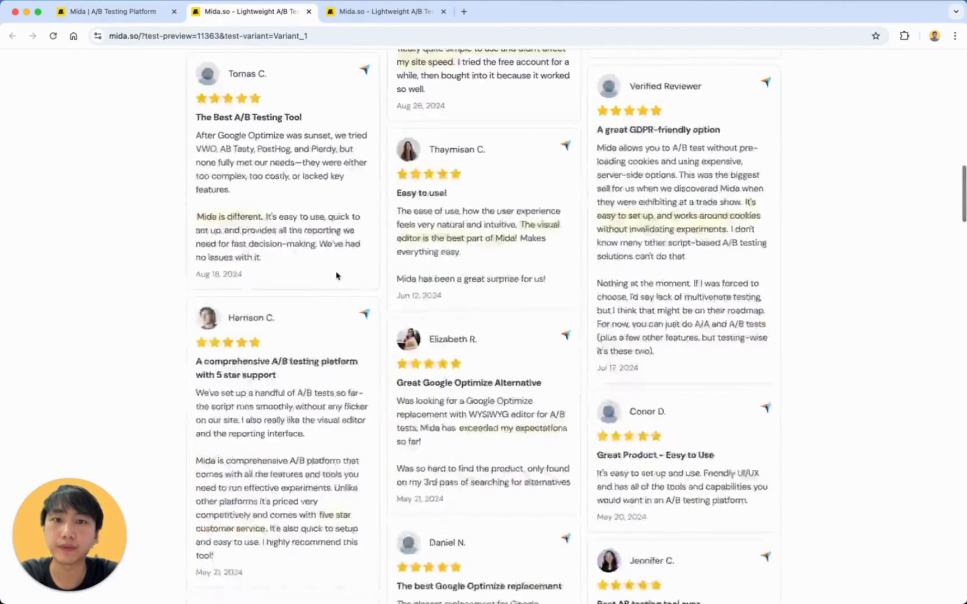
scroll(336, 276, "down", 20)
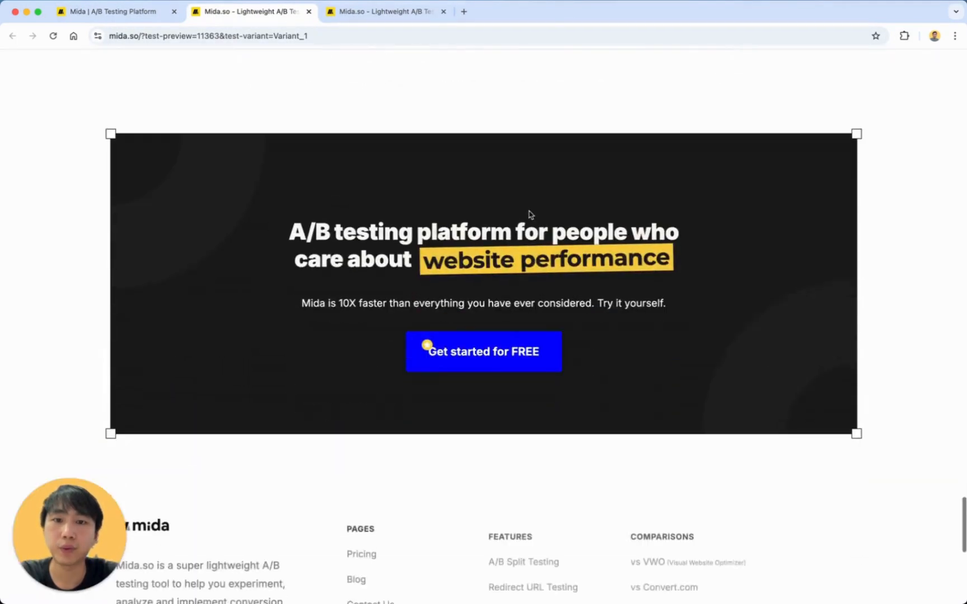
left_click(443, 11)
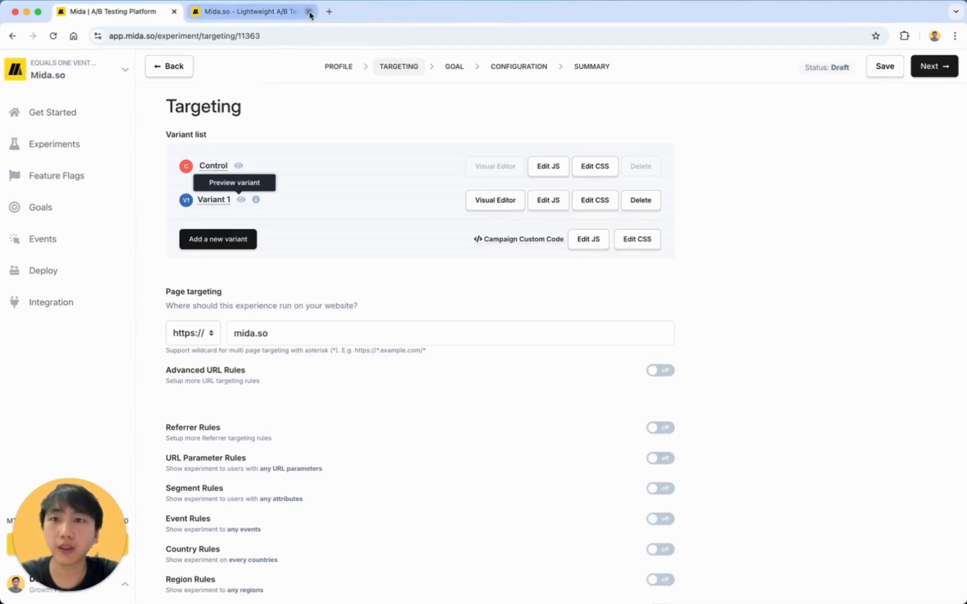
left_click(308, 11)
scroll(421, 246, "down", 3)
scroll(438, 201, "up", 3)
scroll(505, 254, "down", 5)
scroll(386, 331, "up", 5)
scroll(392, 291, "down", 1)
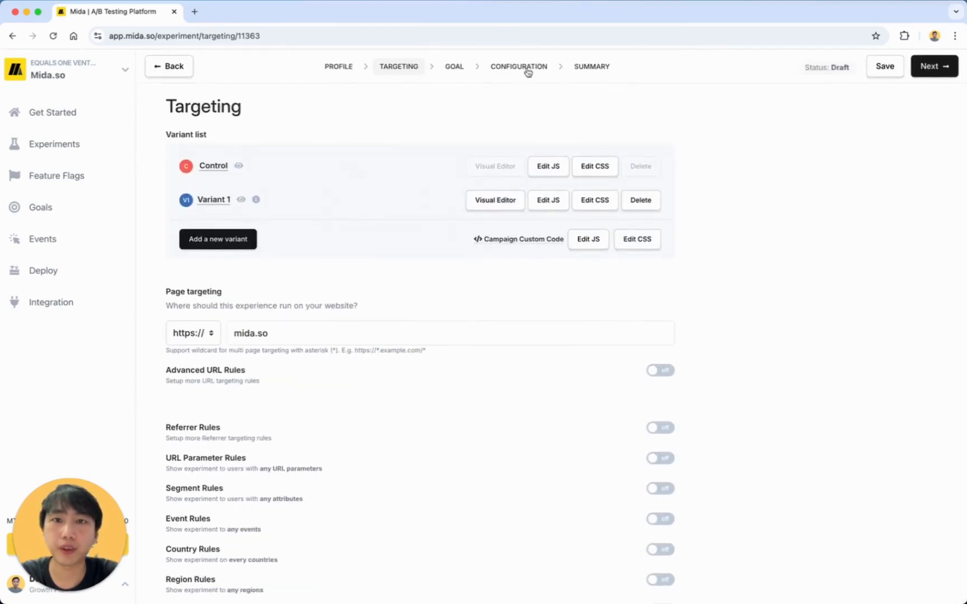
On the Configuration step, set When to load test to Do Not Start (Execute by Javascript).
left_click(492, 69)
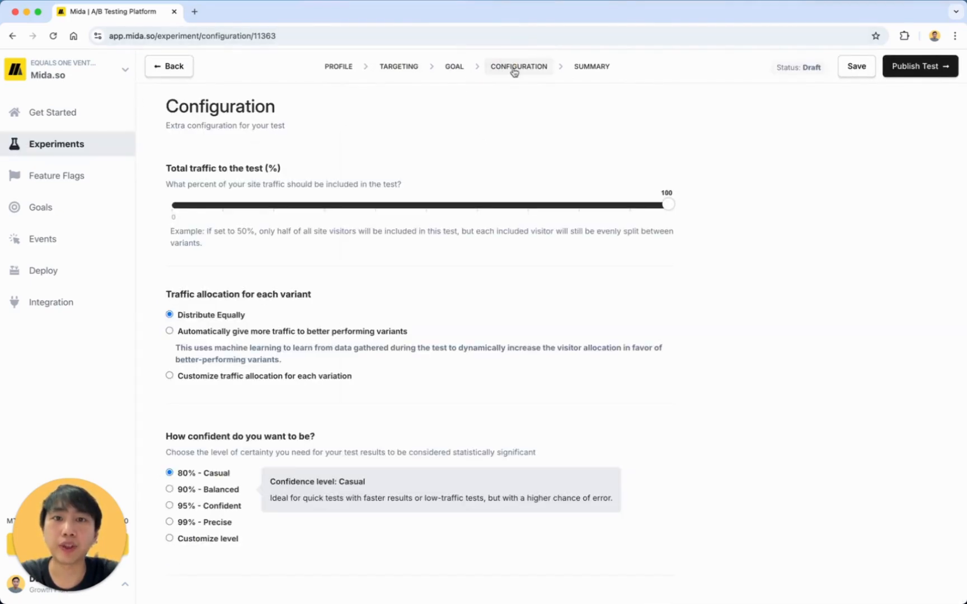
scroll(391, 216, "down", 10)
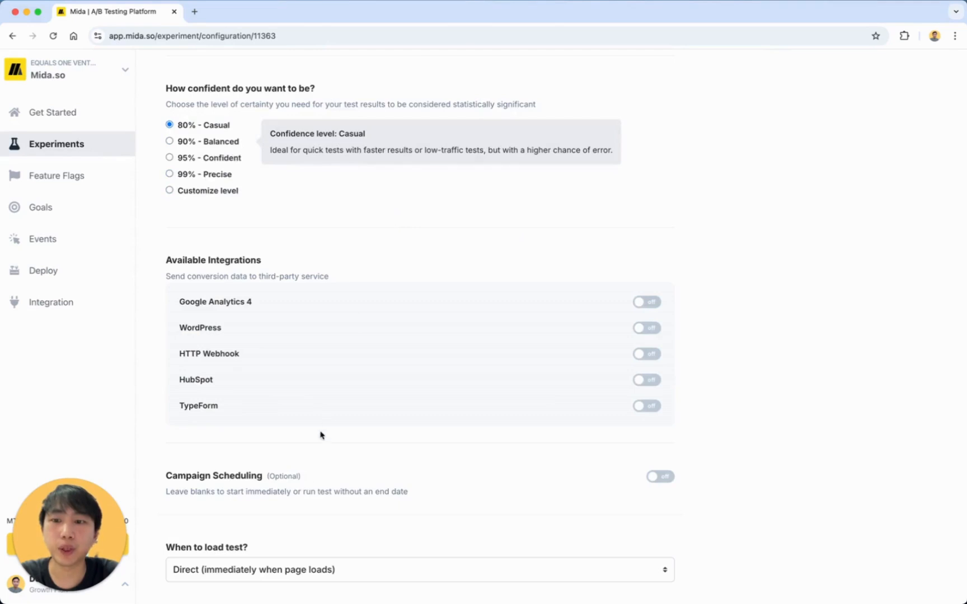
scroll(312, 485, "down", 2)
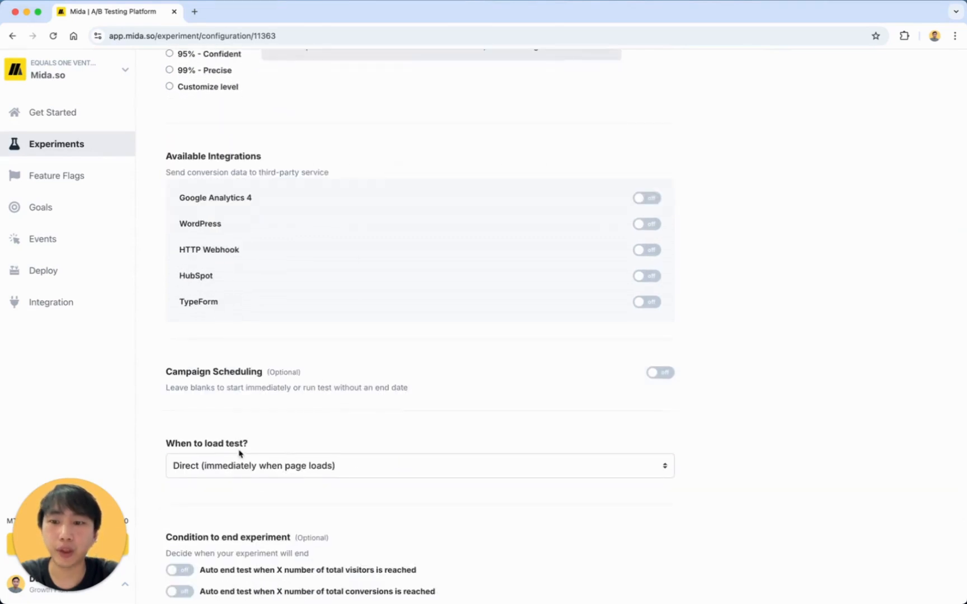
left_click(257, 470)
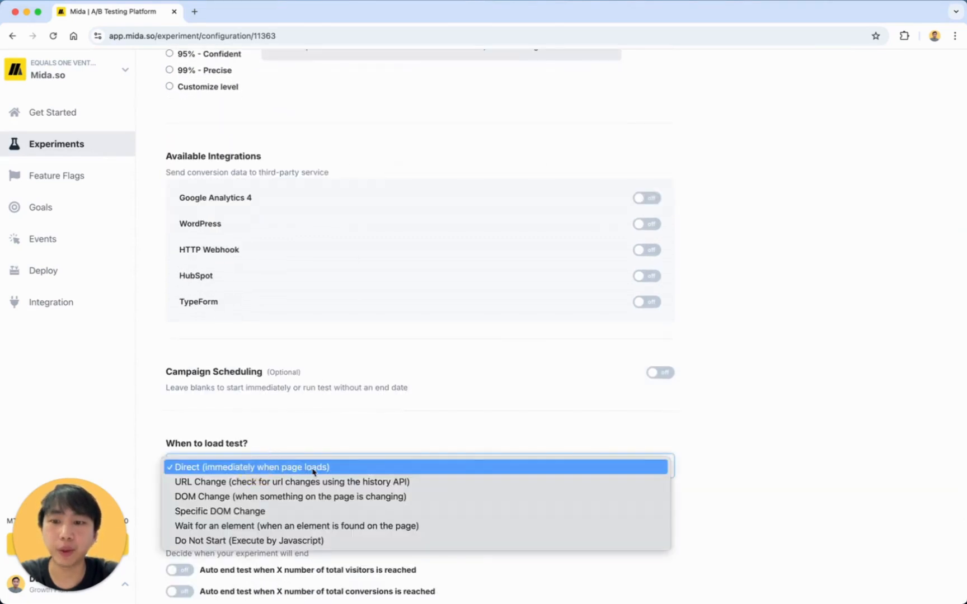
left_click(281, 540)
Select the mida.execute(11363); trigger code line for copying.
triple_click(268, 524)
scroll(297, 535, "down", 3)
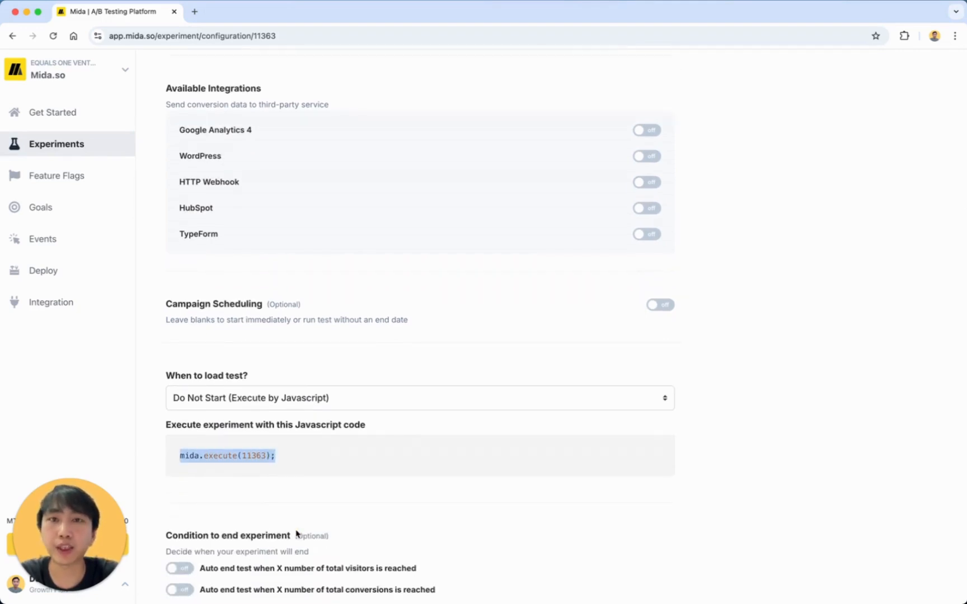
triple_click(260, 458)
triple_click(261, 458)
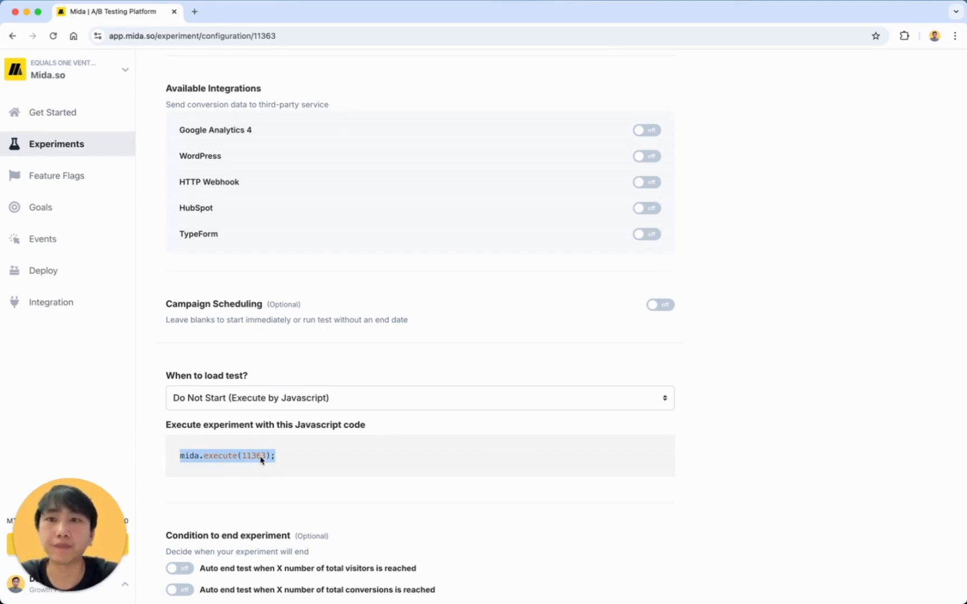
scroll(612, 366, "up", 15)
Save the experiment configuration.
left_click(856, 71)
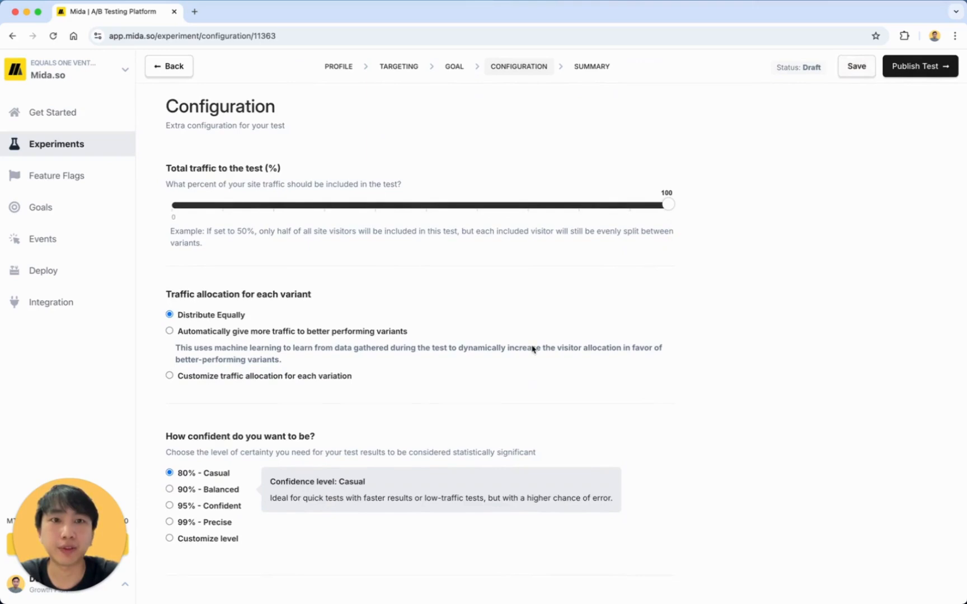
scroll(285, 288, "down", 20)
left_click(308, 274)
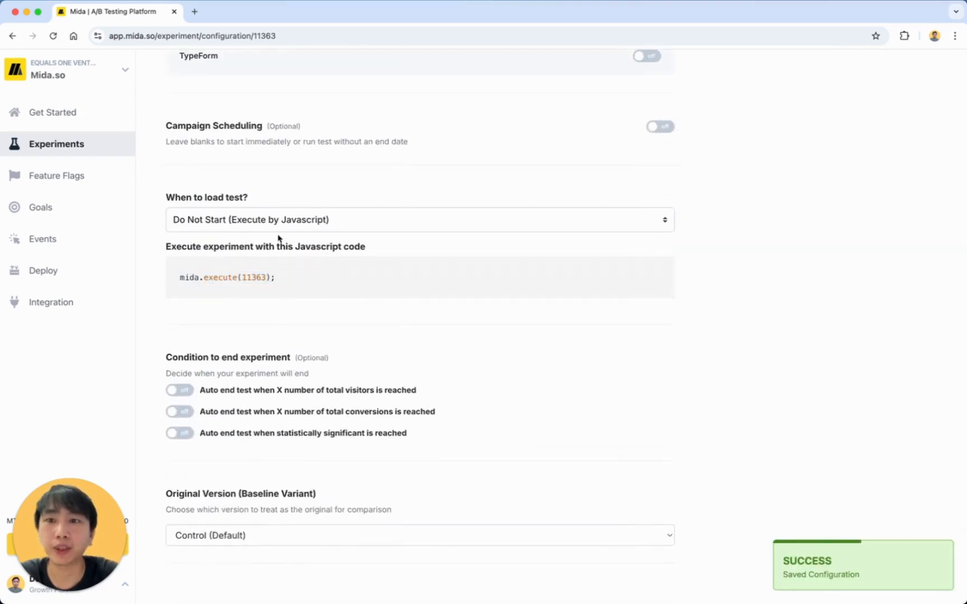
scroll(300, 243, "up", 15)
scroll(332, 265, "down", 2)
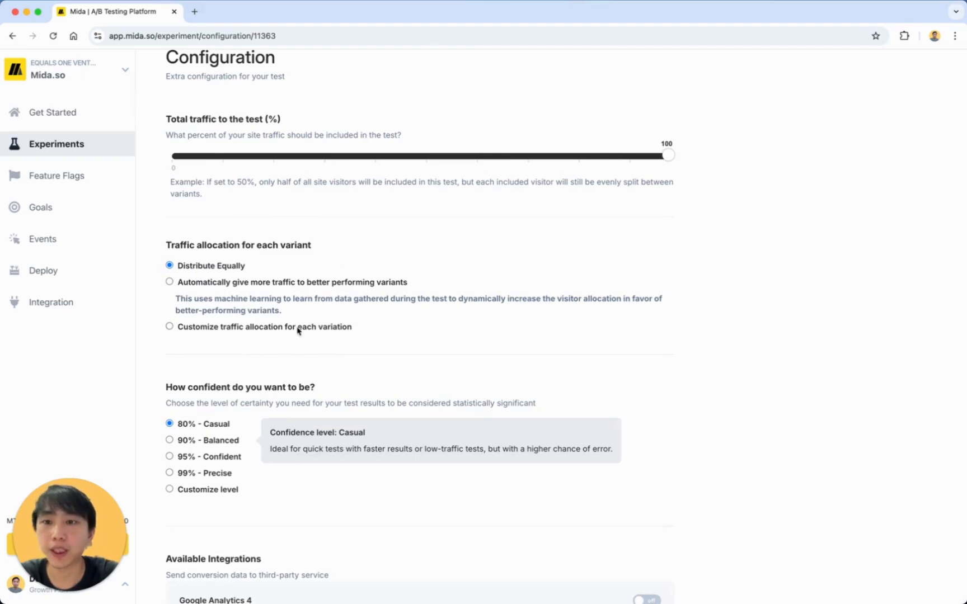
Use custom traffic allocation with Control at 1% and Variant 1 at 99%, and save.
left_click(299, 329)
double_click(653, 377)
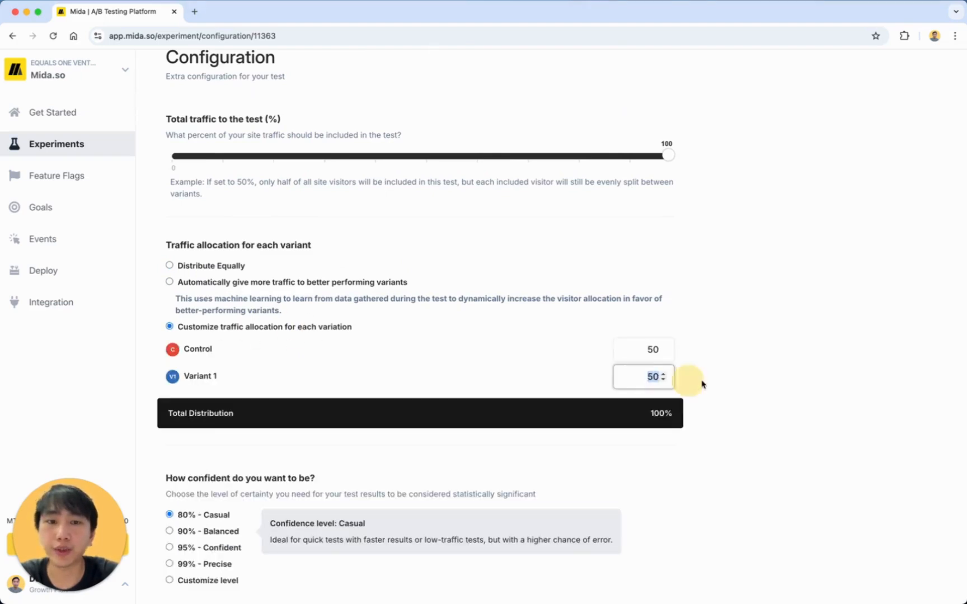
double_click(660, 346)
type("1")
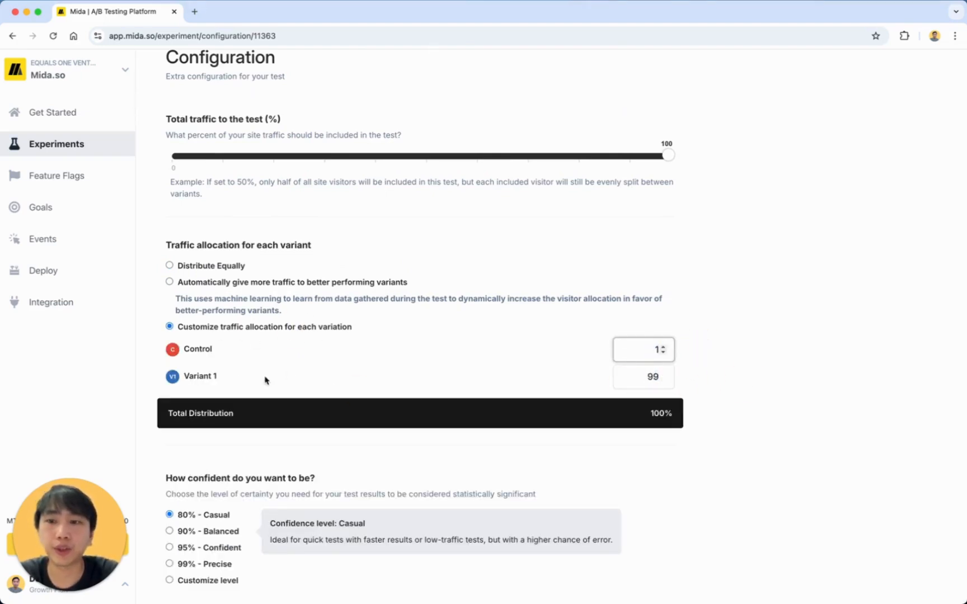
scroll(442, 337, "up", 3)
left_click(857, 66)
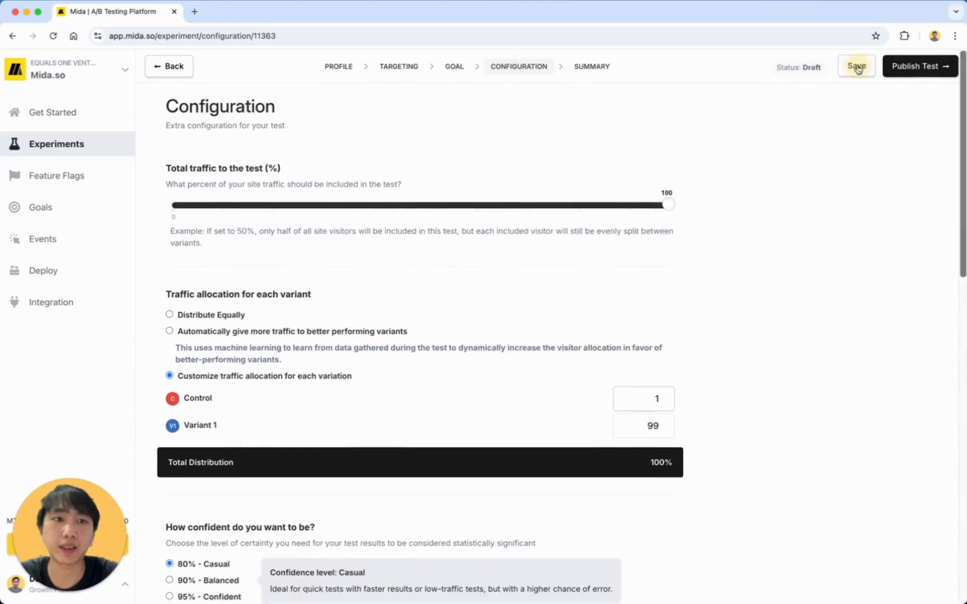
Select the mida.execute(11363) trigger code to copy it.
scroll(670, 331, "down", 12)
scroll(669, 332, "up", 10)
scroll(399, 222, "down", 8)
scroll(628, 270, "up", 8)
scroll(420, 206, "down", 1)
scroll(368, 322, "down", 12)
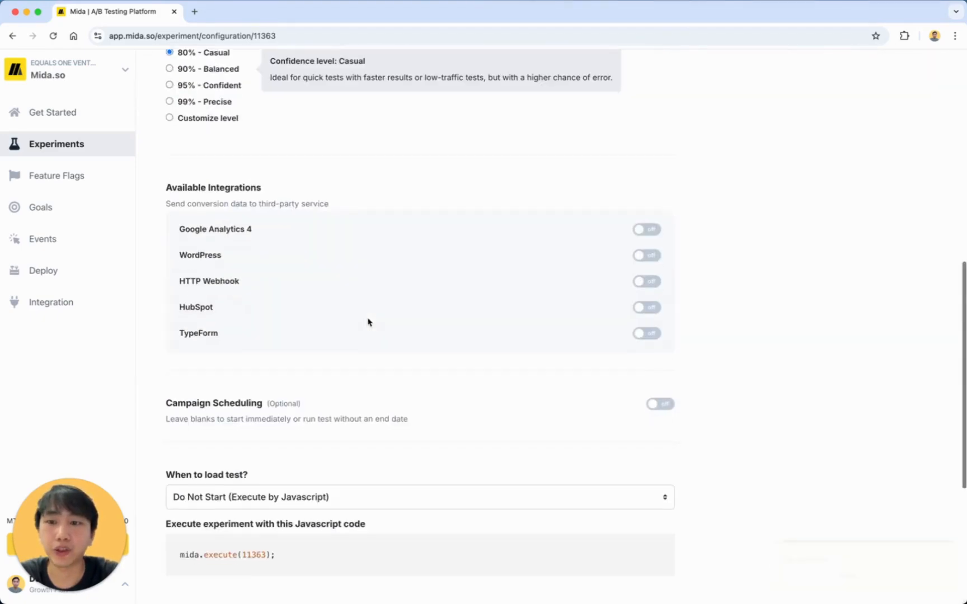
triple_click(274, 331)
key("super+c")
scroll(310, 337, "up", 10)
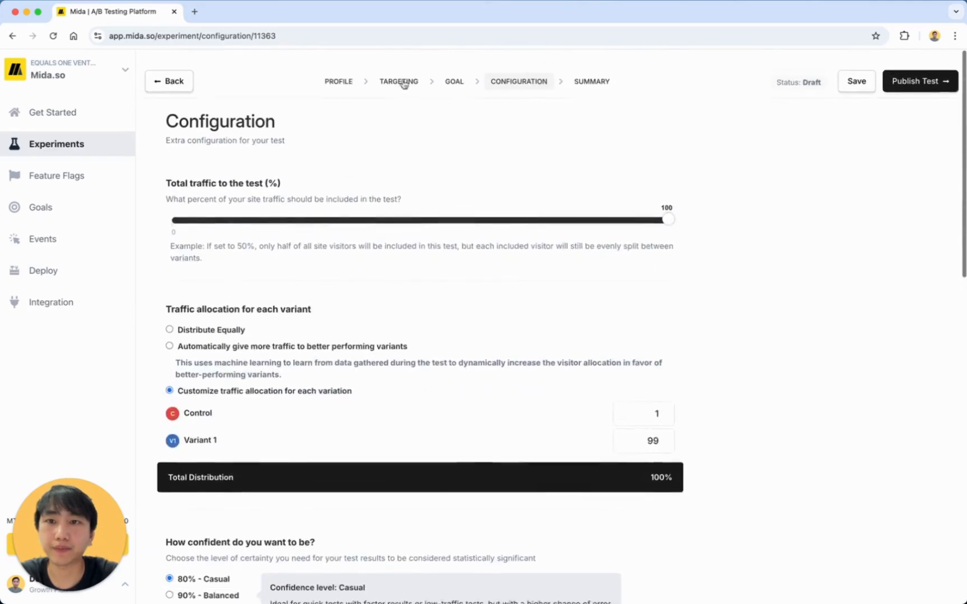
Open mida.so in a new browser tab.
left_click(194, 11)
type("mida.so")
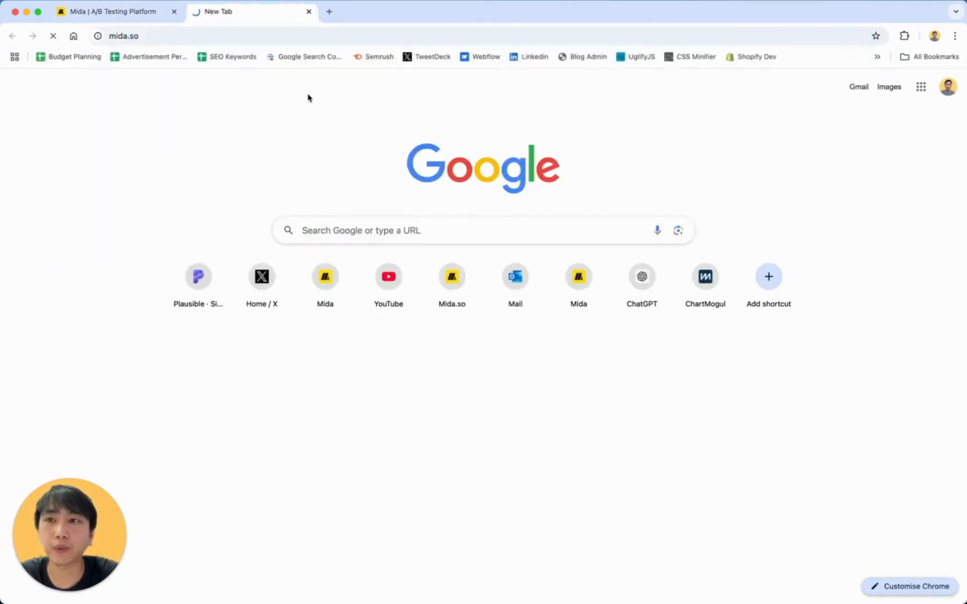
key("Return")
Save the experiment configuration, then return to the mida.so homepage tab.
key("super+1")
left_click(923, 73)
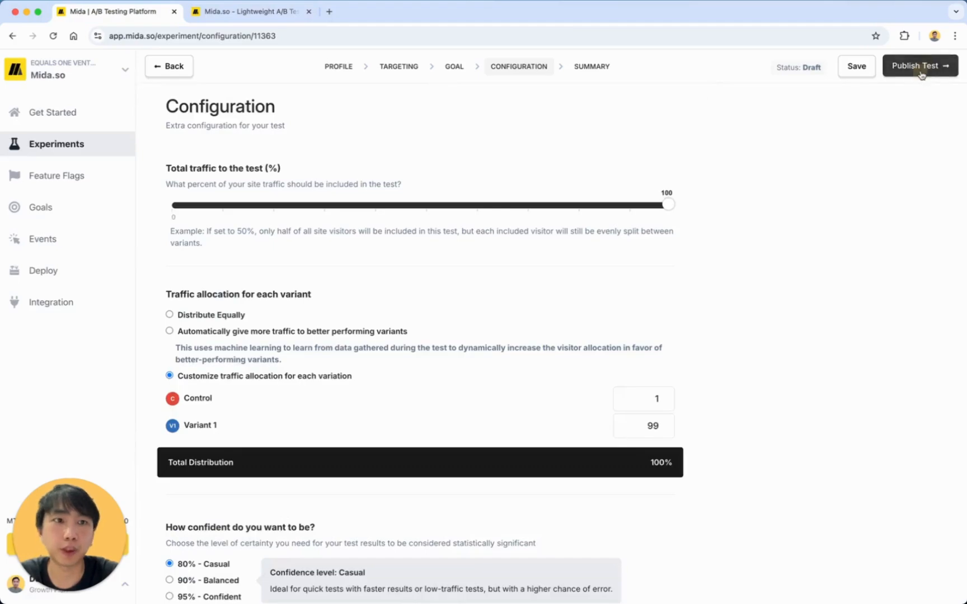
left_click(261, 17)
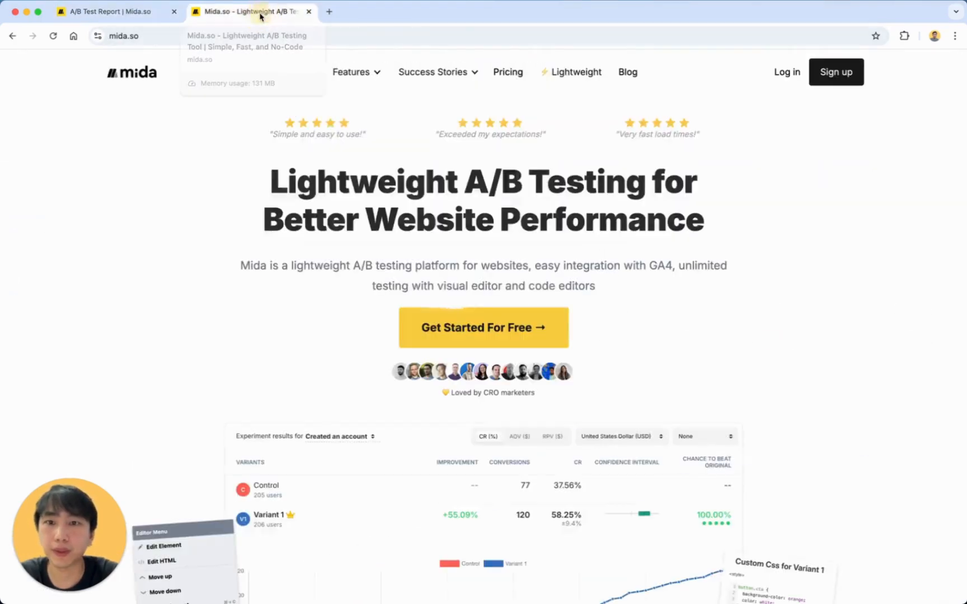
scroll(408, 265, "down", 15)
scroll(408, 265, "up", 5)
Scroll the mida.so homepage to the dark banner and look over its heading text.
scroll(408, 265, "down", 10)
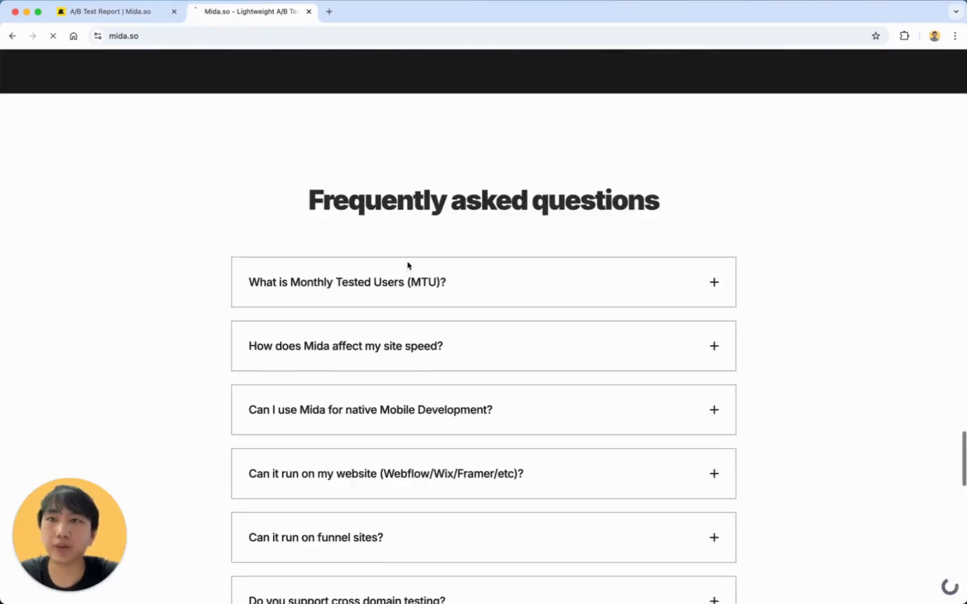
scroll(406, 257, "up", 20)
scroll(405, 254, "down", 15)
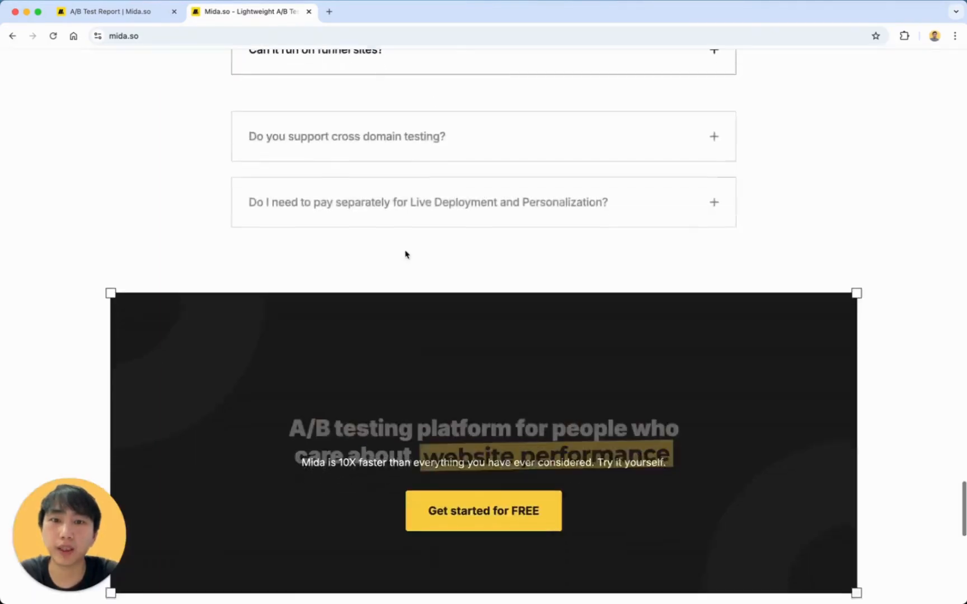
scroll(406, 254, "up", 5)
left_click_drag(284, 348, 625, 539)
left_click(627, 540)
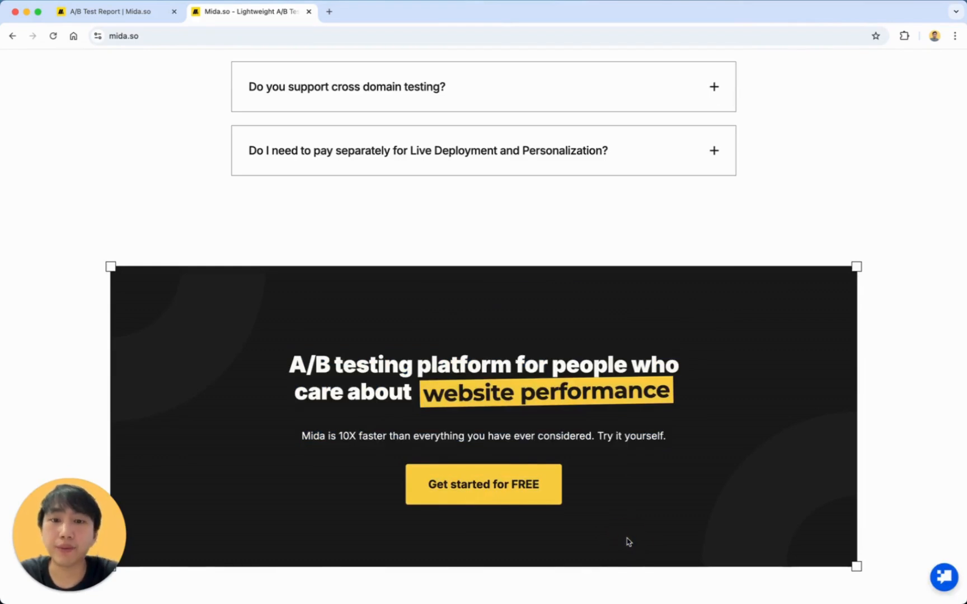
scroll(628, 542, "down", 1)
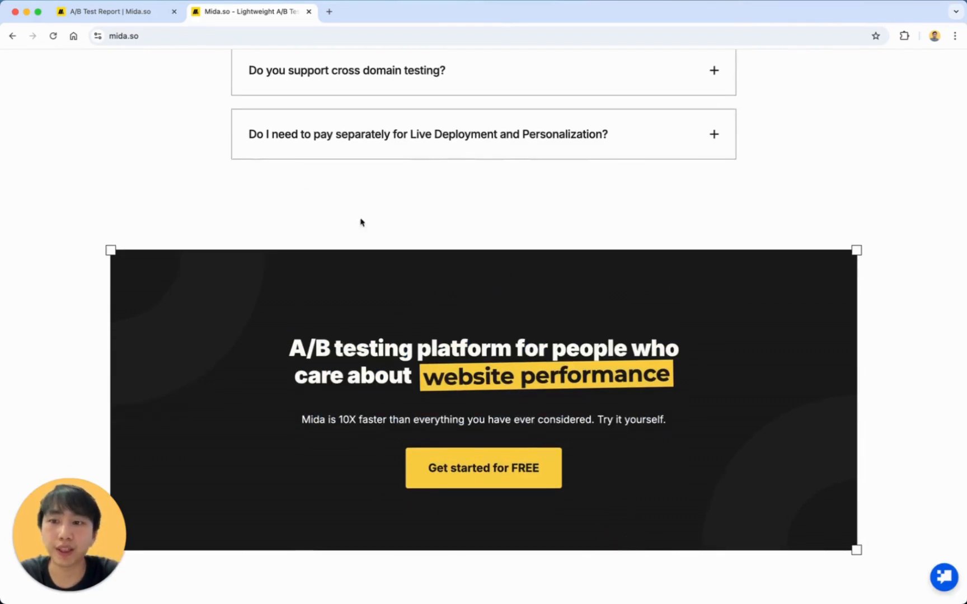
Run mida.execute(11363) in the DevTools console to turn the button blue, then reload.
right_click(597, 321)
left_click(643, 501)
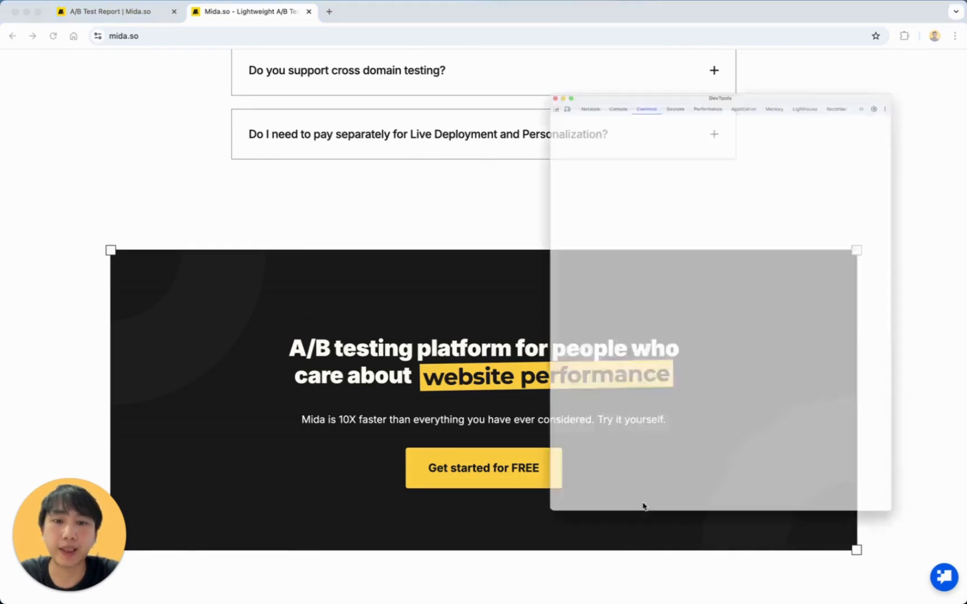
left_click(573, 24)
left_click(498, 38)
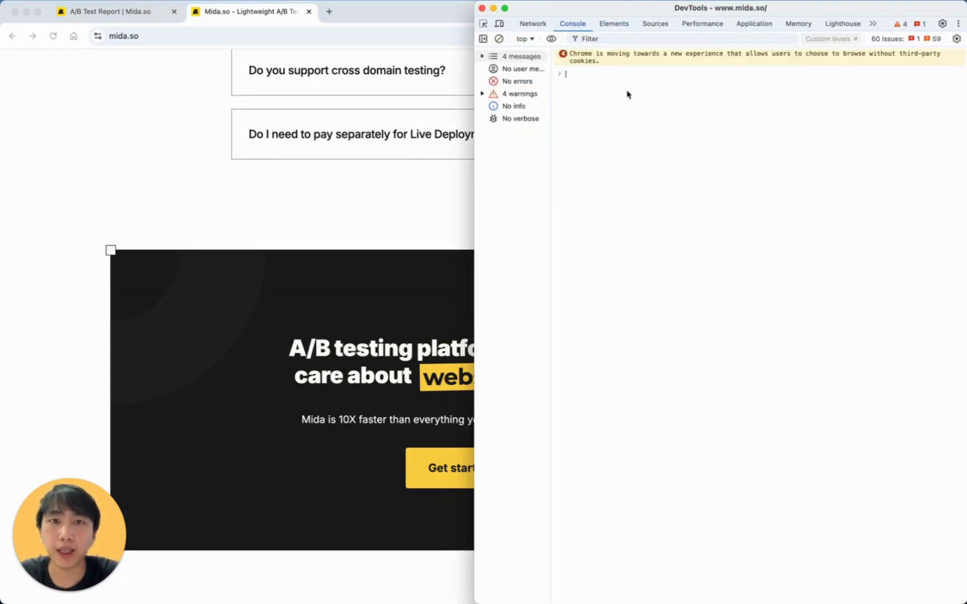
key("super+v")
key("Return")
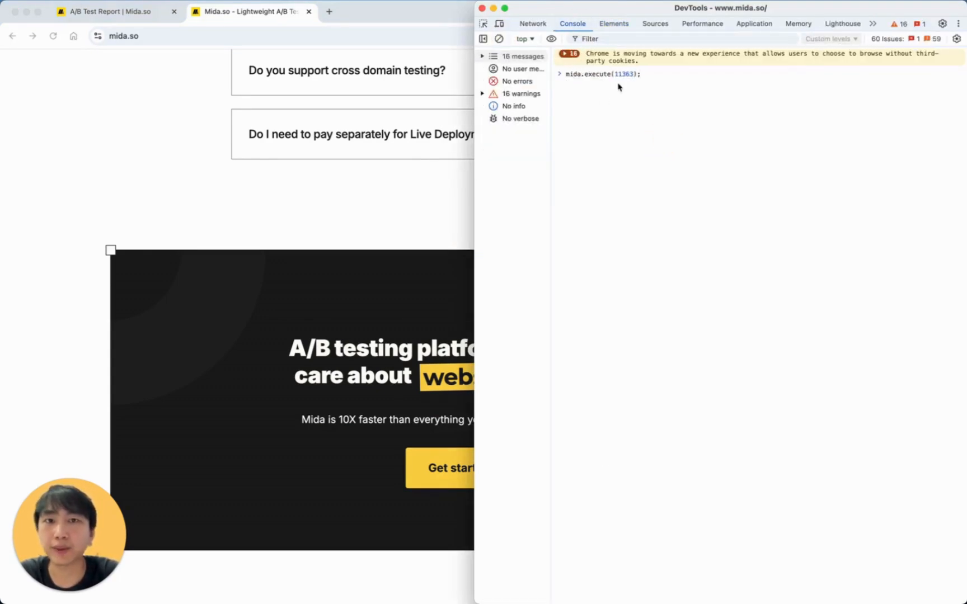
left_click(386, 257)
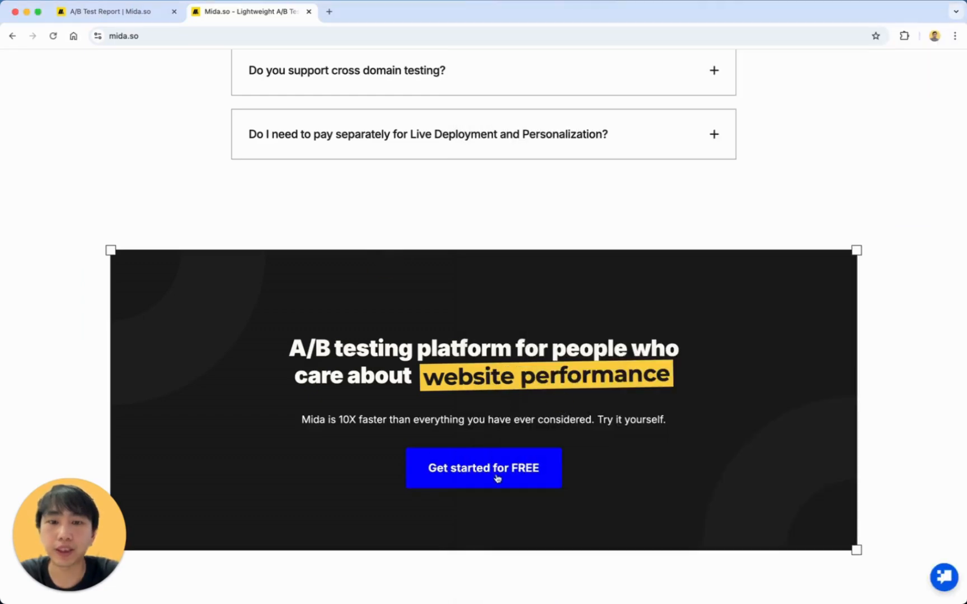
key("super+r")
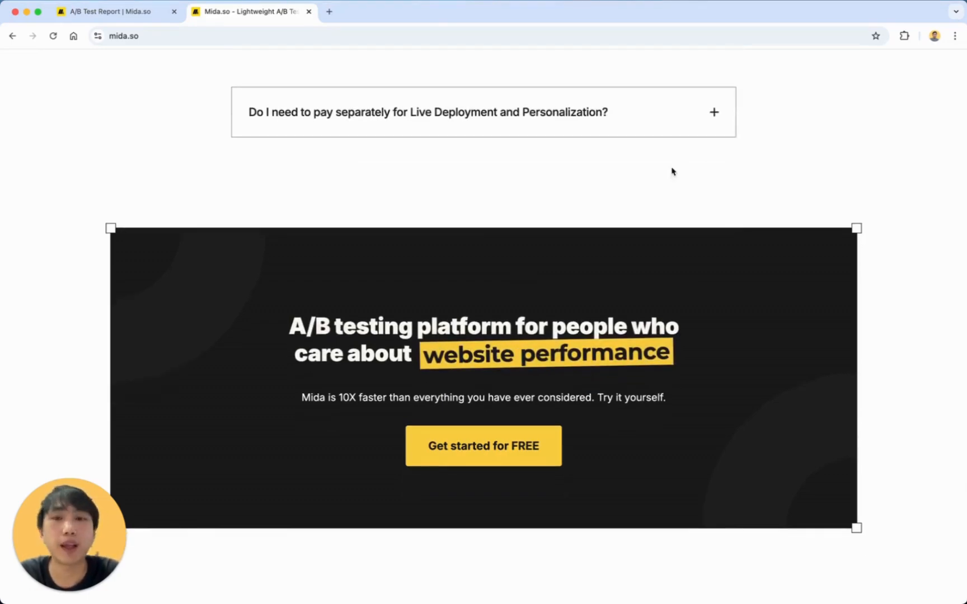
scroll(502, 209, "down", 4)
scroll(503, 206, "up", 10)
scroll(503, 209, "down", 8)
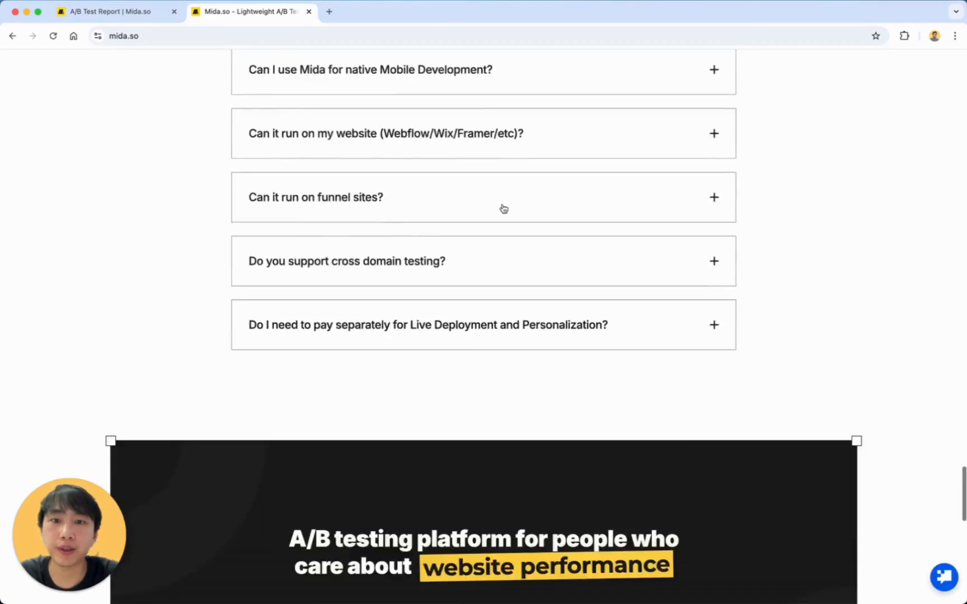
scroll(522, 260, "up", 3)
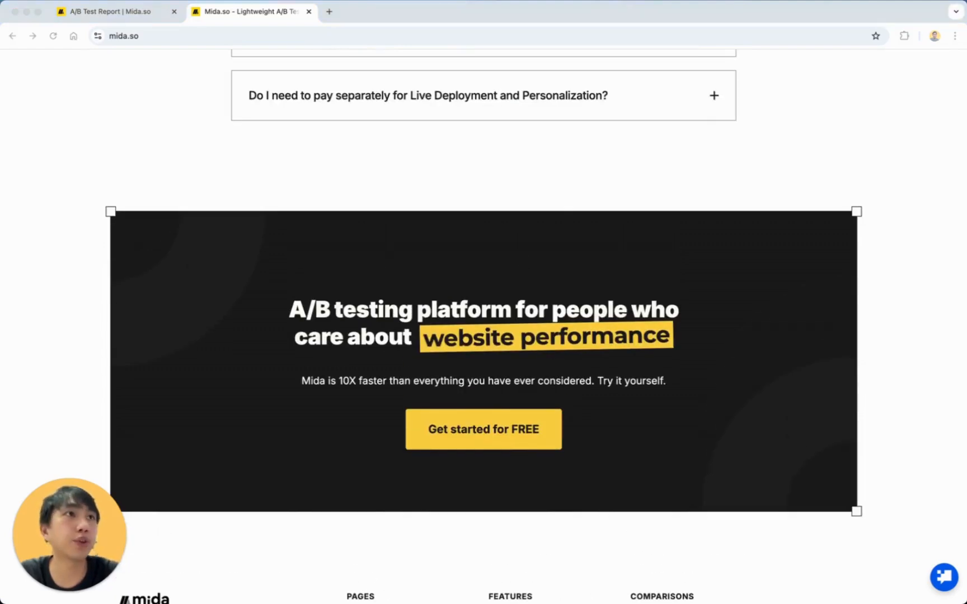
key("Escape")
scroll(830, 274, "up", 10)
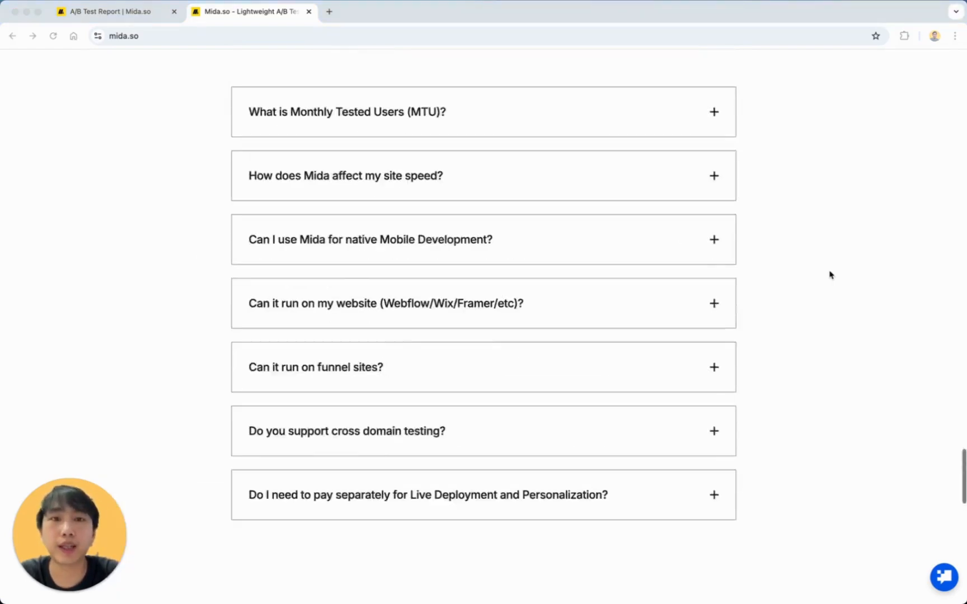
scroll(831, 274, "down", 3)
scroll(831, 275, "down", 8)
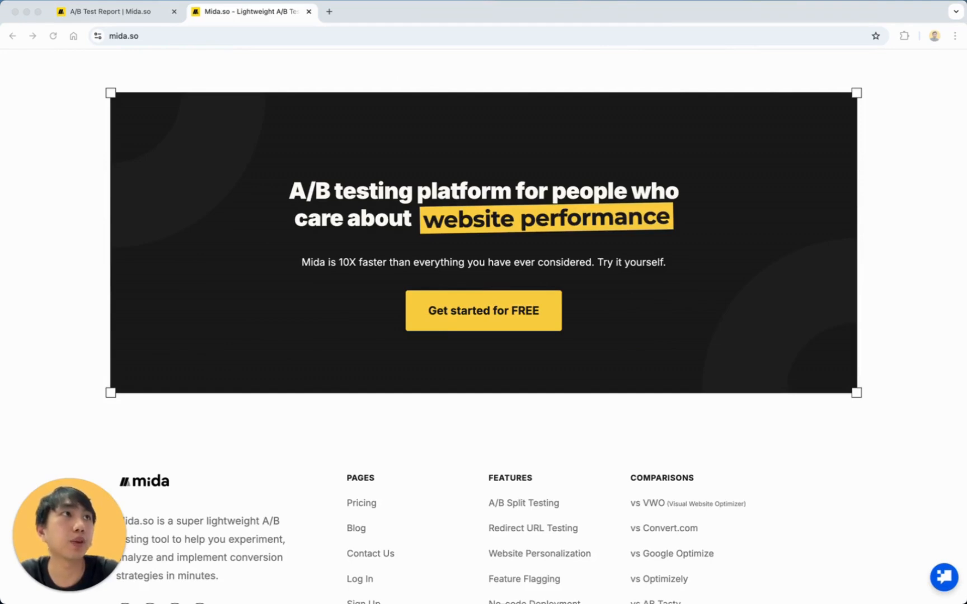
right_click(627, 162)
Paste the IntersectionObserver scroll-trigger script into the cleared DevTools console, hiding info messages.
left_click(698, 361)
left_click(573, 24)
left_click(499, 38)
left_click(648, 92)
type("// STEP 1: CHANGE THE TARGET ELEMENT FOR TESTING var targetElementSelector = ''; var targetElement = document.querySelector(targetElementSelector);  if (targetElement) {     var scrollElementObserver = new IntersectionObserver((entries) => {         entries.forEach(entry => {             if (entry.isIntersecting || entry.boundingClientRect.top < window.innerHeight) {                 console.log('User is nearing the element. Triggering A/B test dynamically...');                  // STEP 2: CHANGE THIS TO YOUR ACTUAL MIDA TEST ID                 // mida.execute(1234)                  scrollElementObserver.disconnect();             }         });     }, {         root: null,         rootMargin: '100px', // Trigger 100px before the element enters the viewport         threshold: 0     });     scrollElementObserver.observe(targetElement); }")
left_click(509, 106)
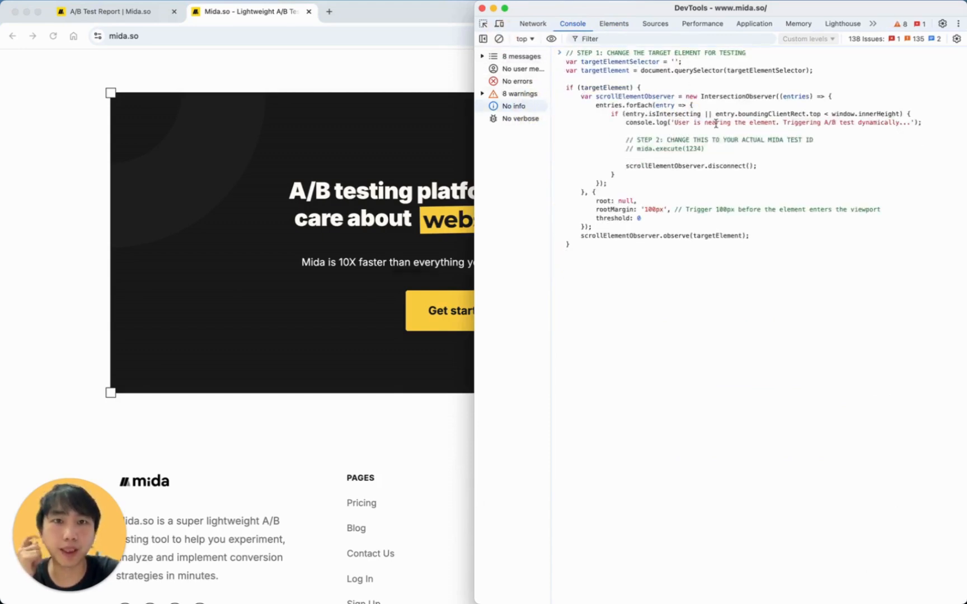
Review the script's STEP 1 comment about changing the target element.
left_click_drag(607, 54, 722, 54)
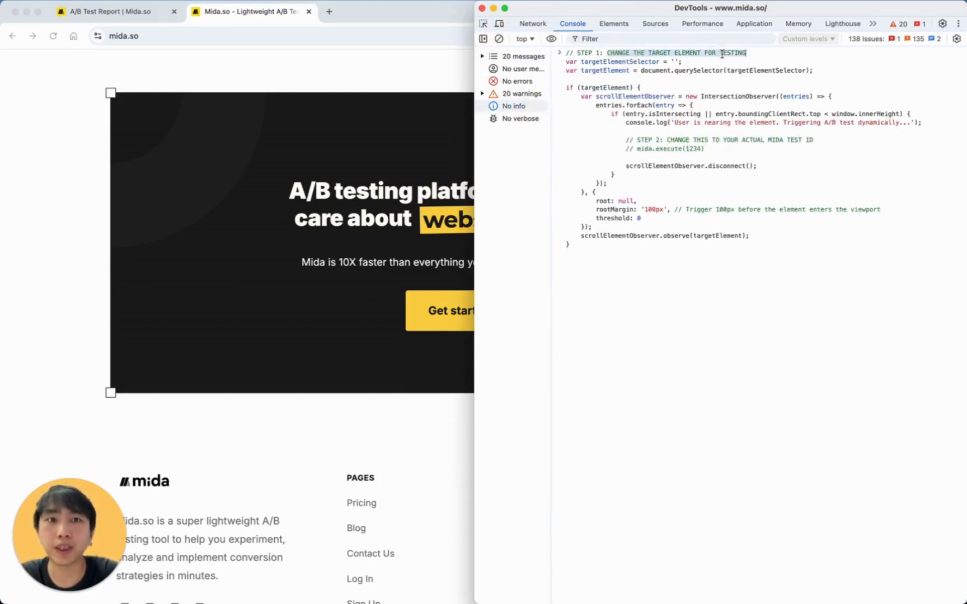
scroll(415, 401, "up", 8)
scroll(416, 401, "down", 2)
scroll(415, 401, "up", 3)
scroll(415, 401, "down", 5)
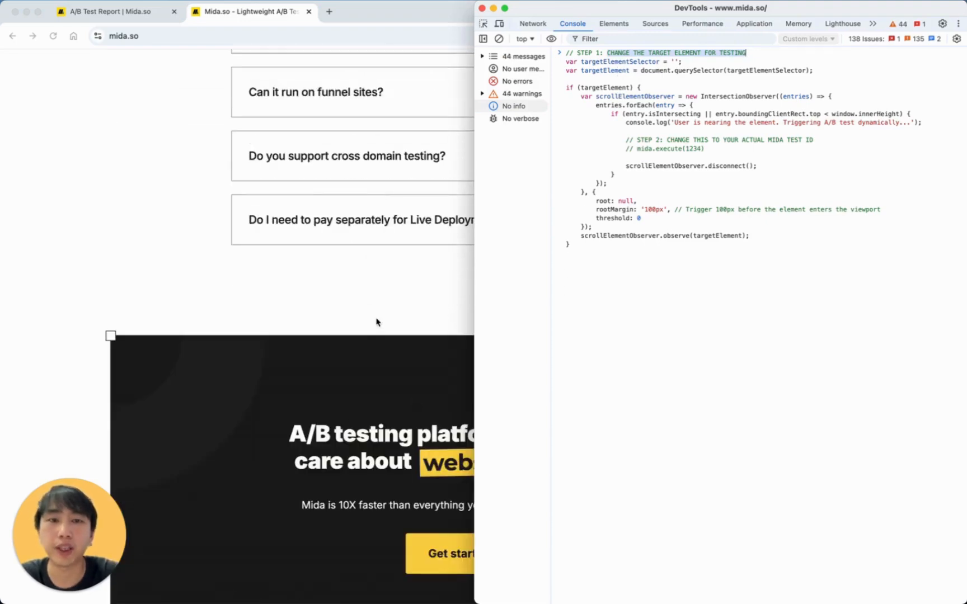
scroll(377, 321, "down", 5)
scroll(368, 297, "up", 6)
scroll(368, 297, "down", 3)
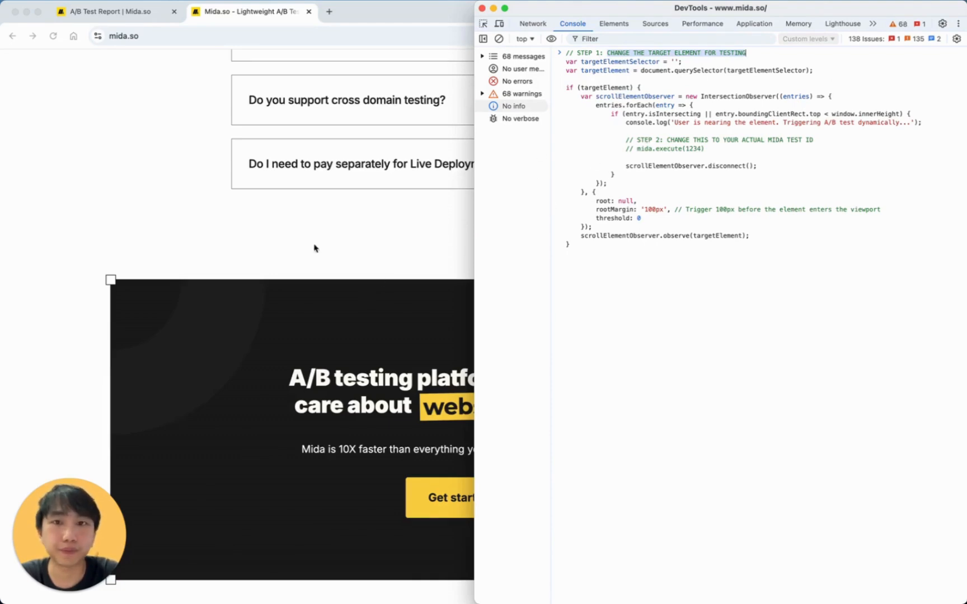
double_click(618, 53)
left_click_drag(625, 52, 728, 53)
Pick the call-to-action container on the page with the element picker.
left_click(483, 23)
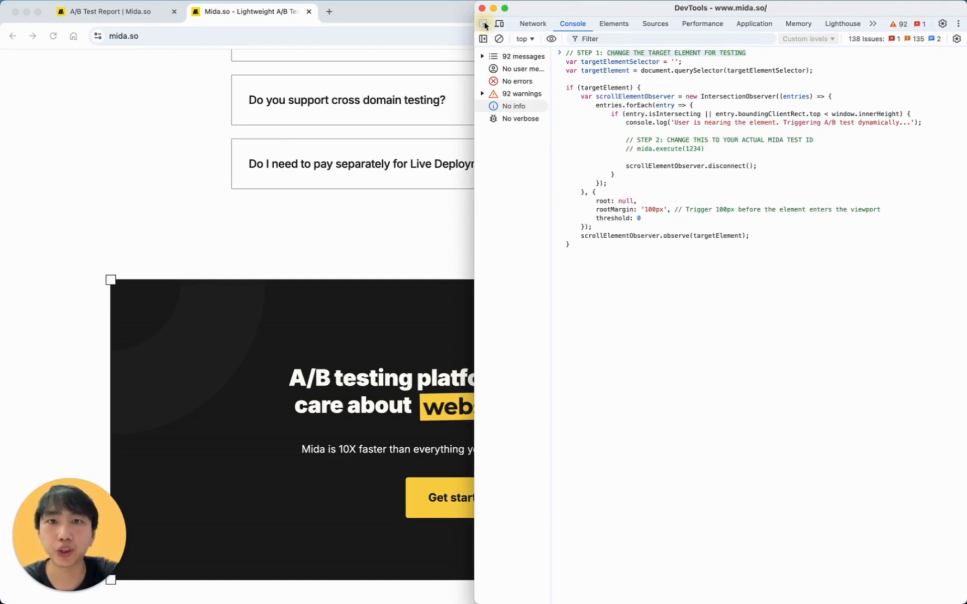
left_click(248, 324)
left_click(346, 311)
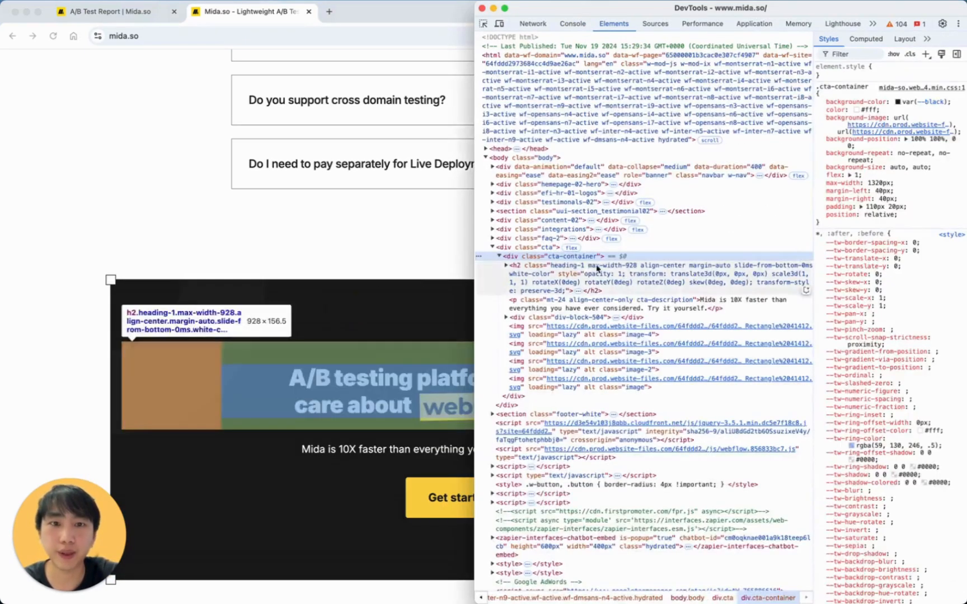
Copy the div.cta node's selector and paste it into the script's targetElementSelector.
left_click(548, 247)
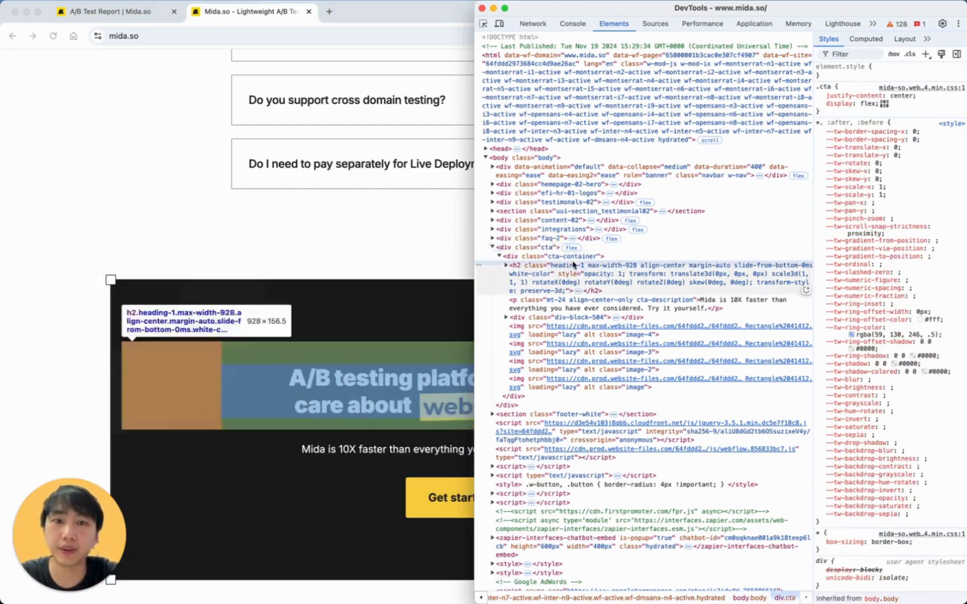
right_click(540, 248)
mouse_move(592, 351)
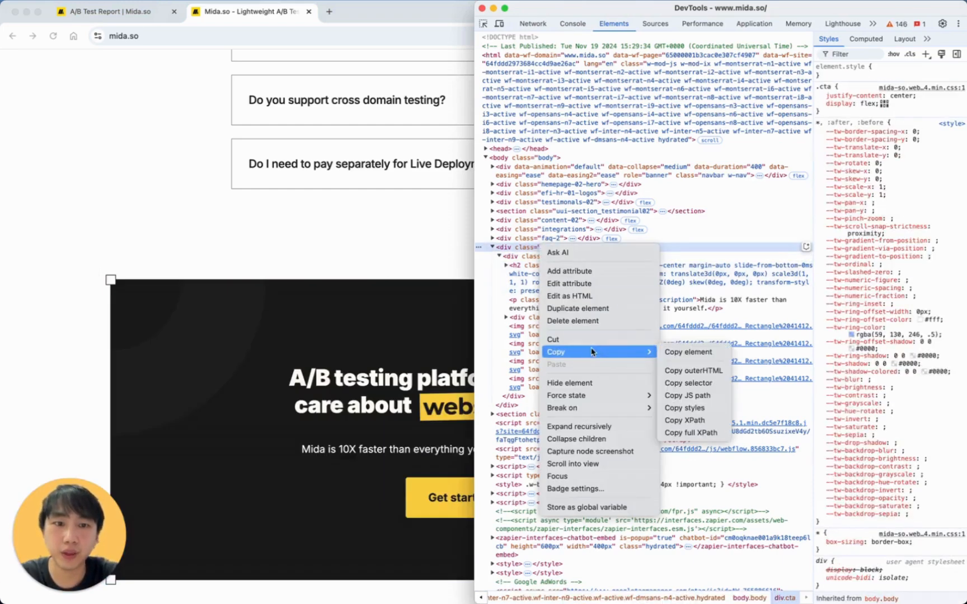
left_click(694, 383)
left_click(573, 24)
left_click(671, 62)
key("super+v")
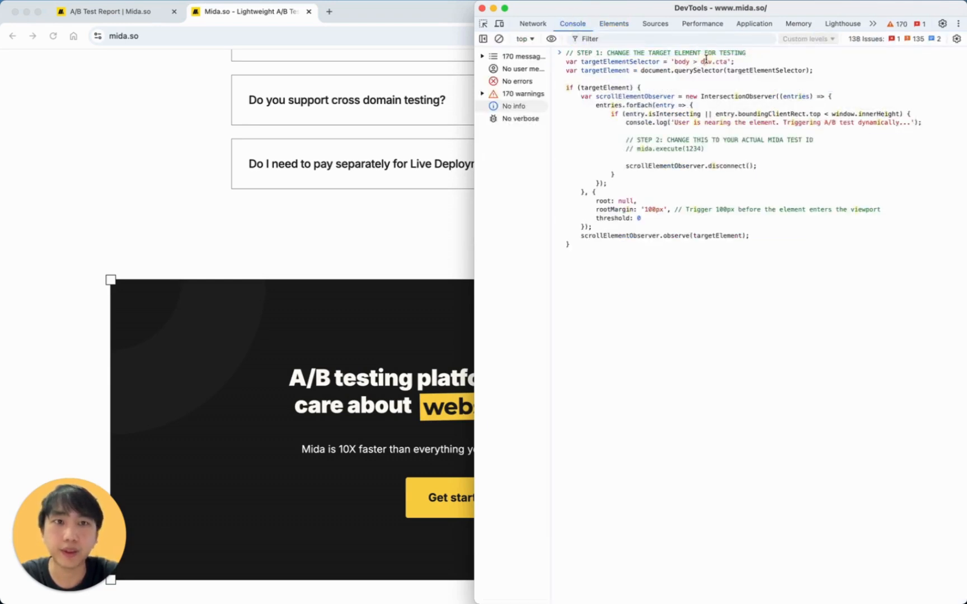
Run the script and find the logged 'User is nearing the element' message.
left_click(652, 122)
scroll(347, 248, "up", 8)
scroll(367, 336, "down", 2)
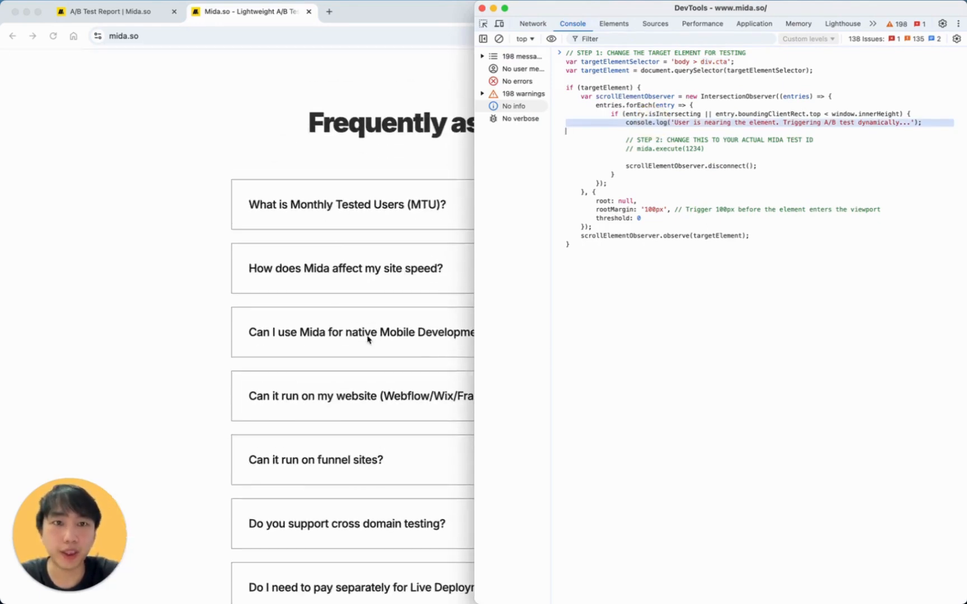
scroll(343, 358, "down", 2)
double_click(682, 122)
left_click_drag(681, 123, 901, 123)
left_click(690, 131)
key("Return")
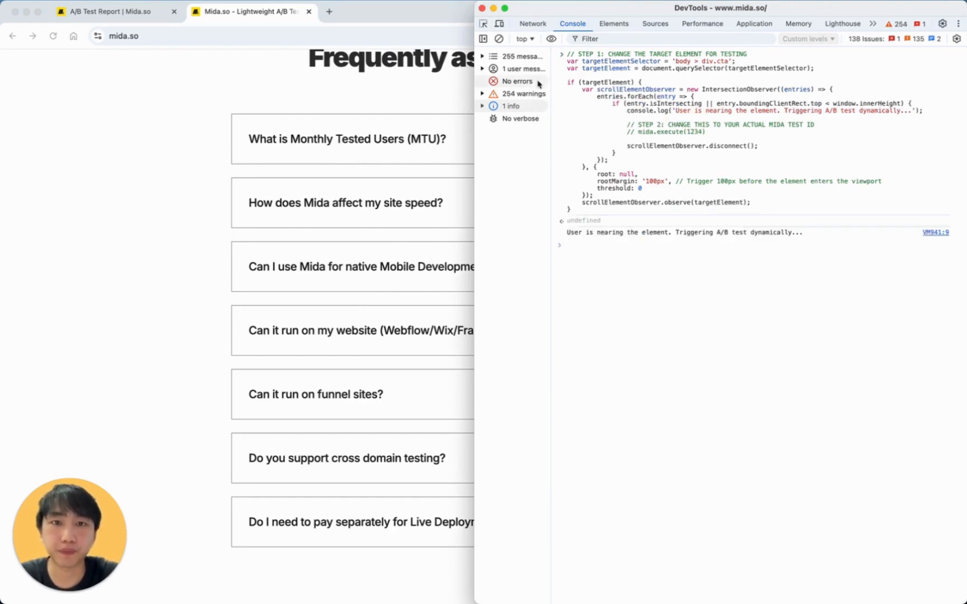
left_click(605, 230)
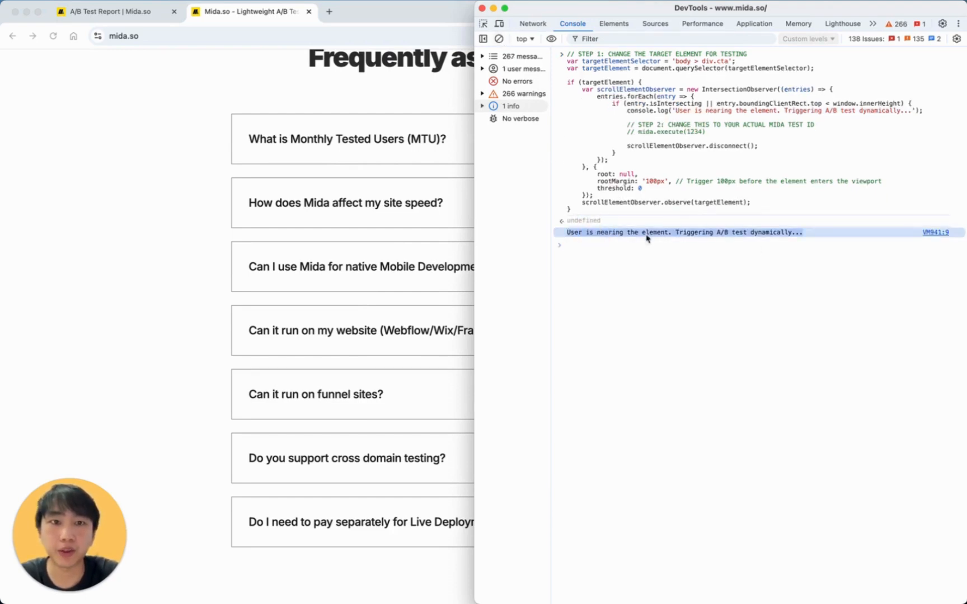
scroll(315, 244, "up", 10)
scroll(312, 243, "up", 3)
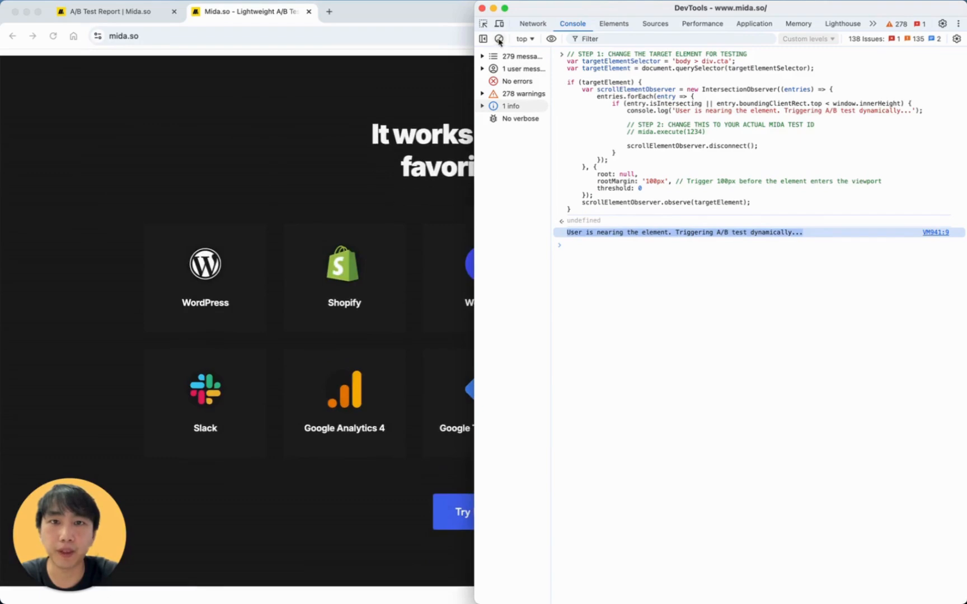
Reload mida.so, clear the console, then paste and run the IntersectionObserver script again.
key("super+r")
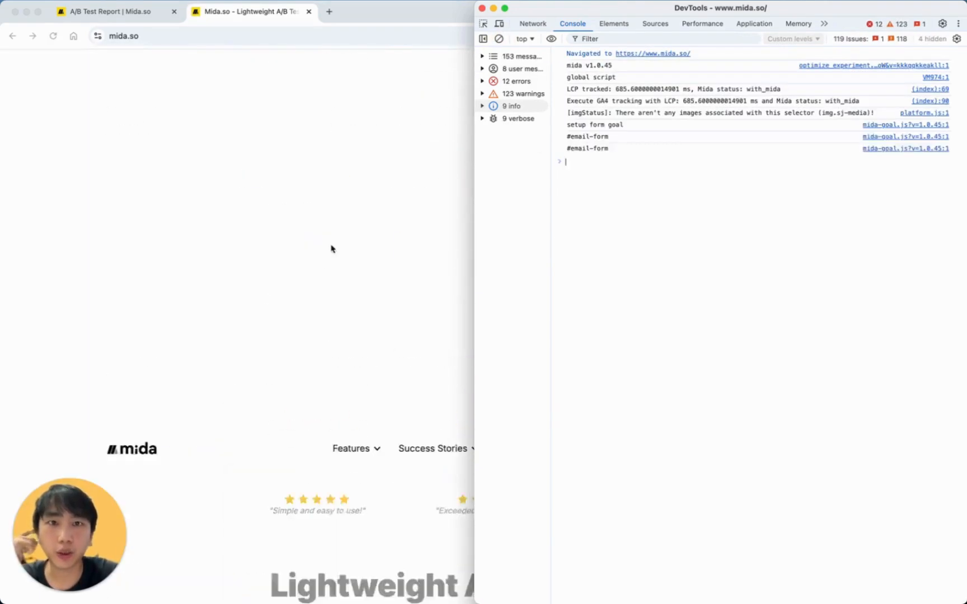
left_click(499, 39)
left_click(664, 124)
key("super+v")
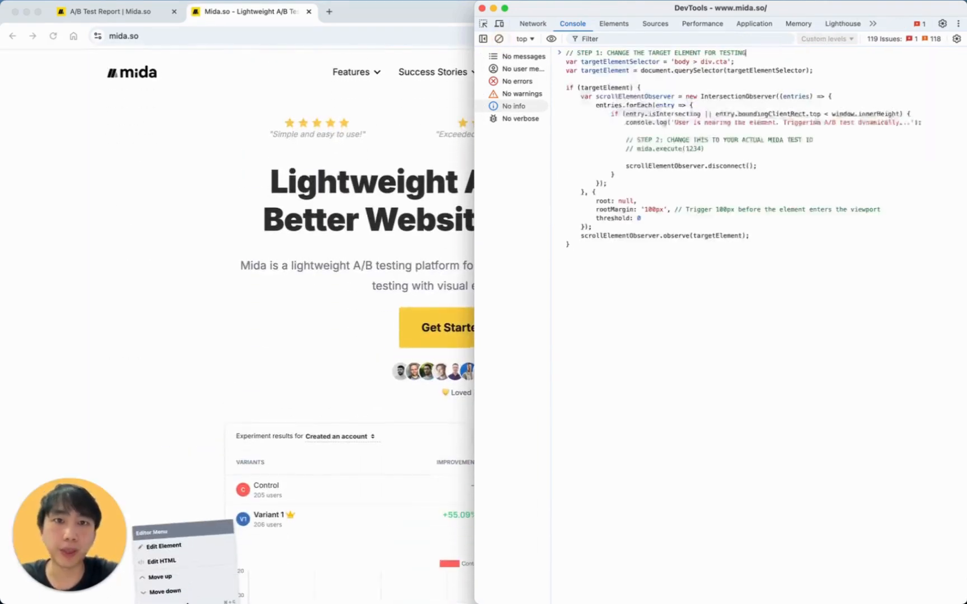
key("Return")
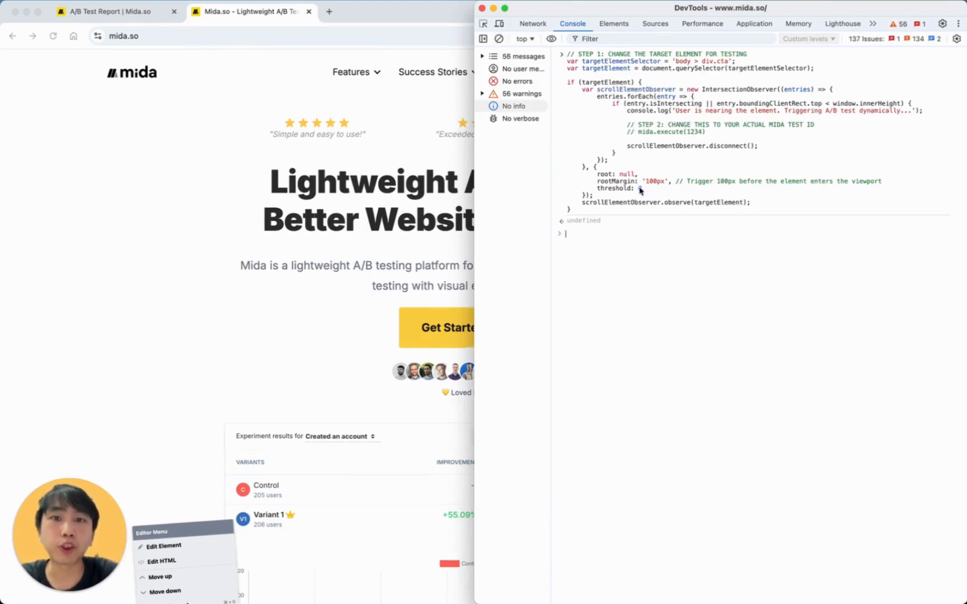
left_click_drag(676, 111, 862, 113)
left_click(875, 112)
Clear the console and scroll down until "User is nearing the element. Triggering A/B test dynamically..." logs.
left_click(499, 39)
scroll(286, 267, "down", 20)
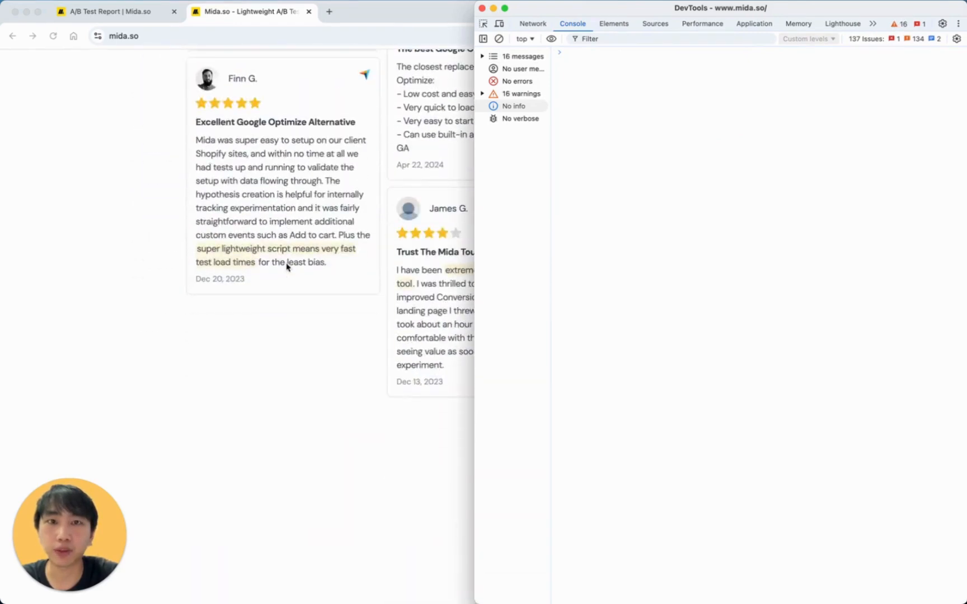
scroll(287, 267, "down", 15)
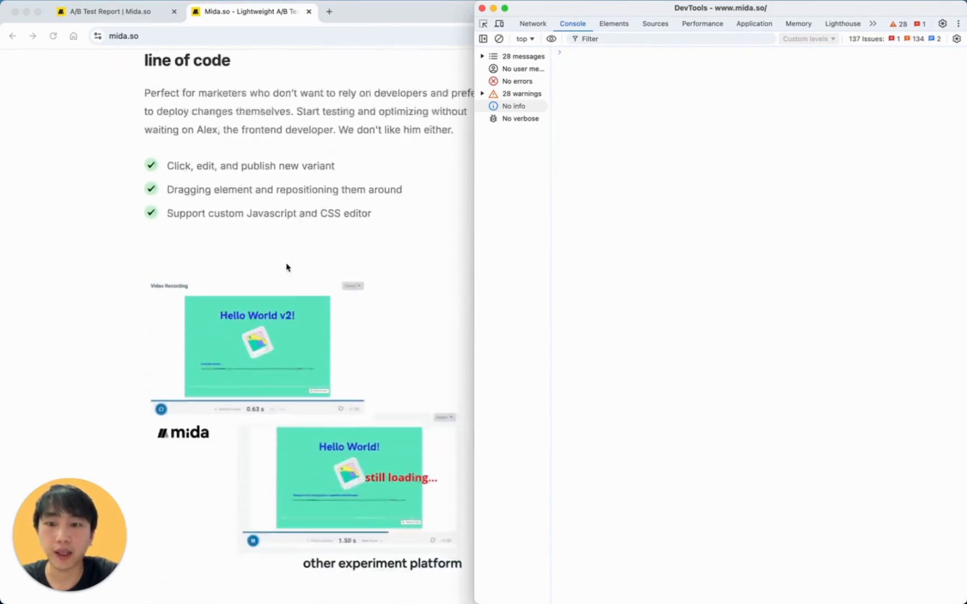
scroll(286, 267, "down", 15)
scroll(286, 267, "down", 4)
scroll(286, 267, "down", 7)
scroll(287, 267, "down", 7)
scroll(287, 267, "down", 1)
triple_click(632, 57)
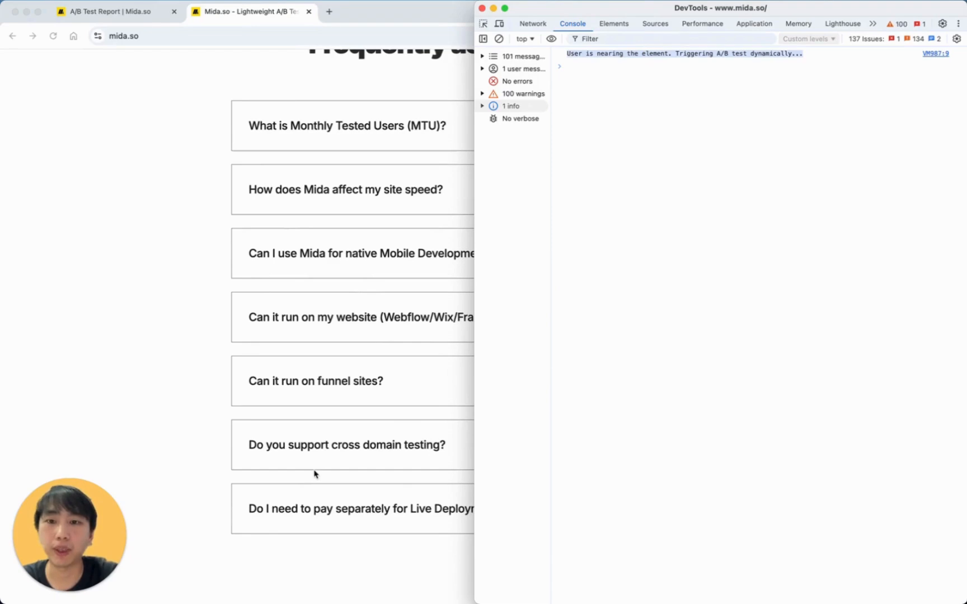
Scroll onto the dark call-to-action banner and briefly select its text.
scroll(315, 473, "down", 15)
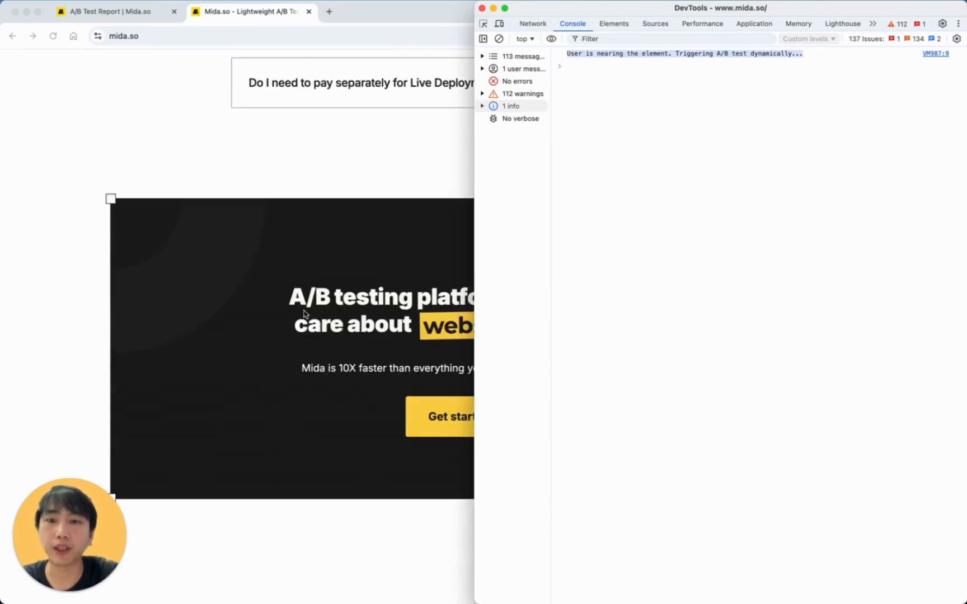
scroll(374, 282, "up", 15)
scroll(374, 282, "down", 14)
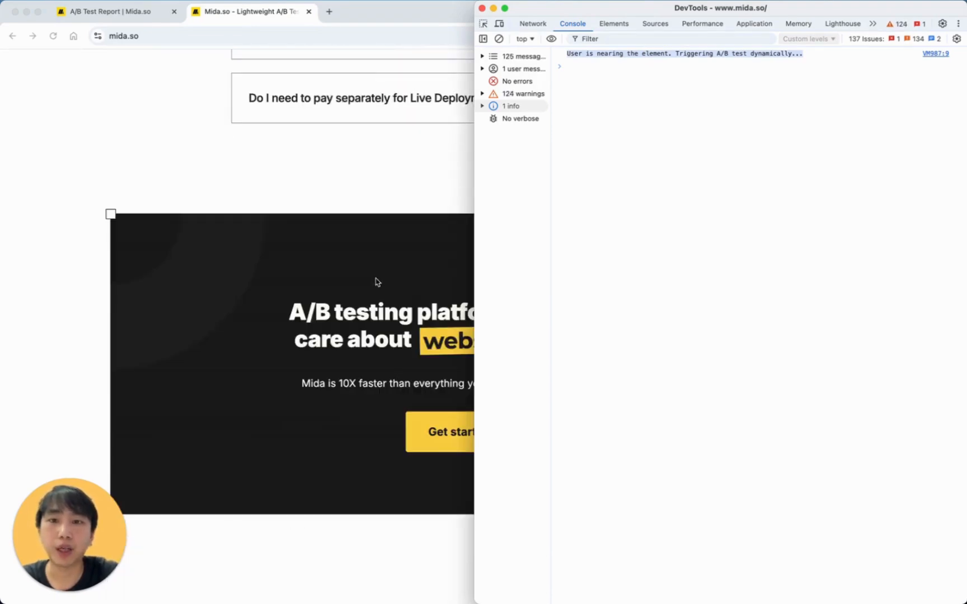
left_click_drag(330, 319, 573, 468)
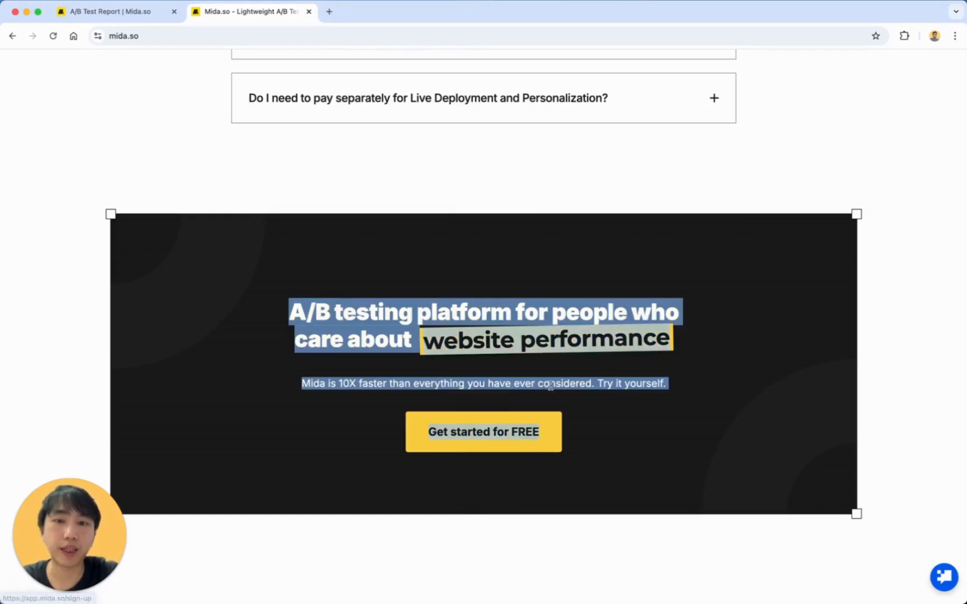
left_click(536, 303)
Open the site's DevTools console, clear it and paste the scroll-watch script with its mida.execute placeholder.
right_click(535, 294)
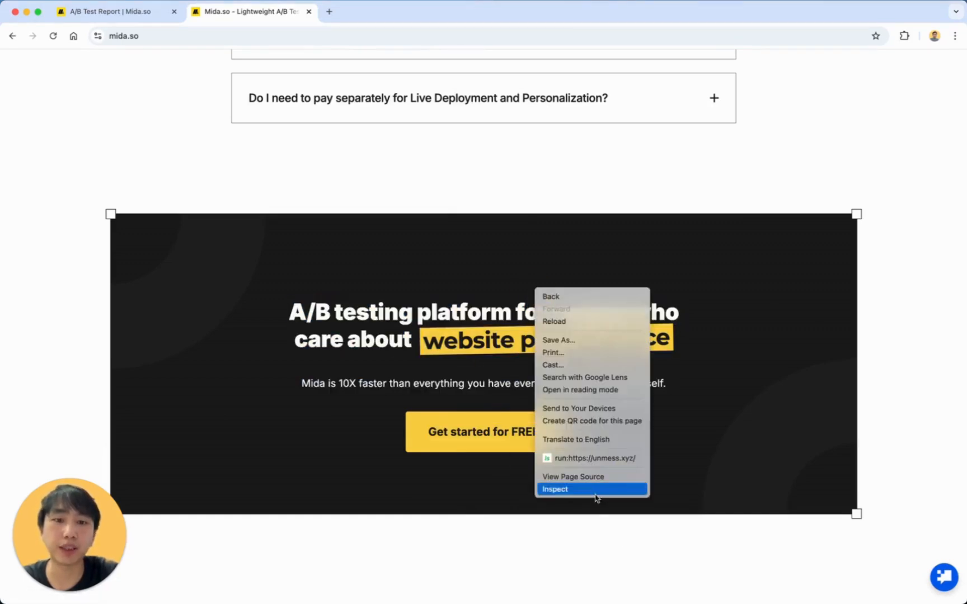
left_click(596, 490)
left_click(571, 24)
left_click(499, 39)
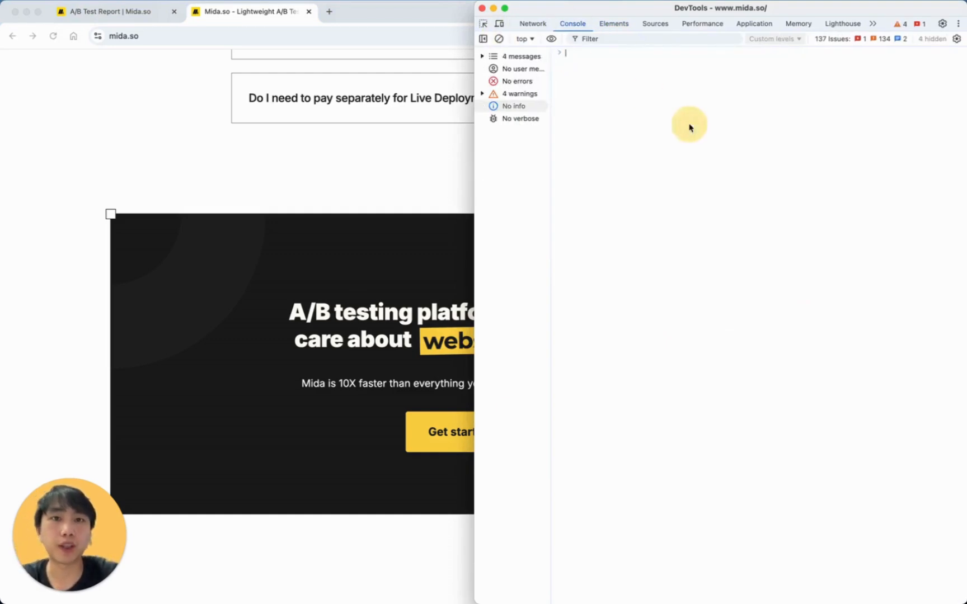
key("super+v")
triple_click(647, 123)
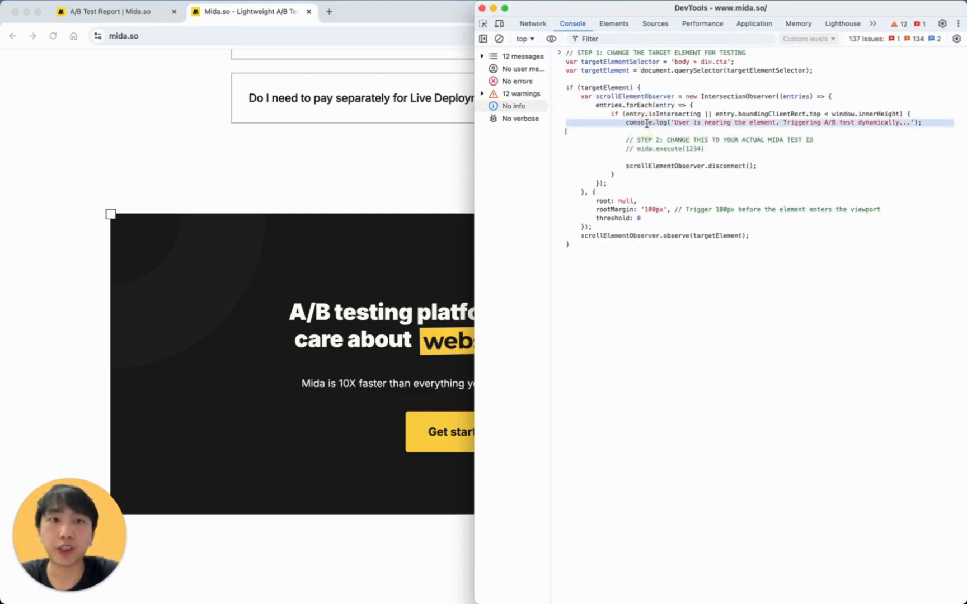
left_click(648, 149)
Copy experiment ID 11363 from the A/B Test Report Configuration's mida.execute(11363) line, then return to mida.so.
left_click(339, 172)
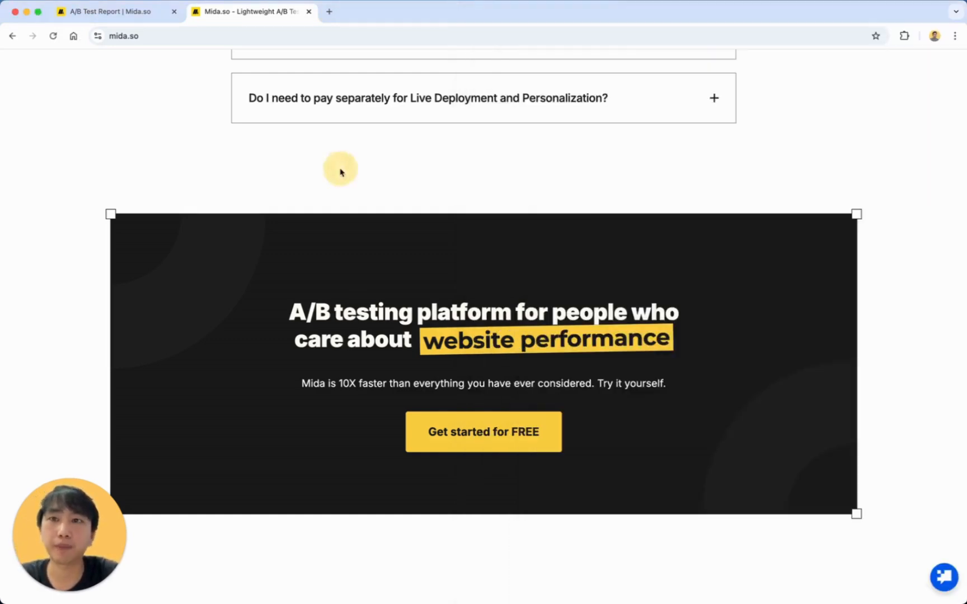
left_click(134, 14)
left_click(524, 67)
scroll(416, 399, "down", 15)
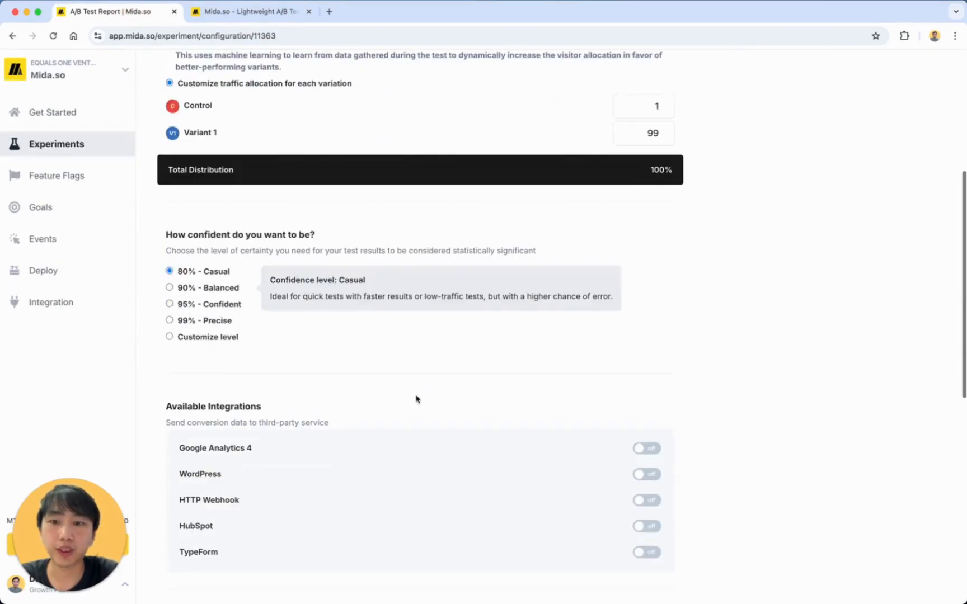
triple_click(252, 278)
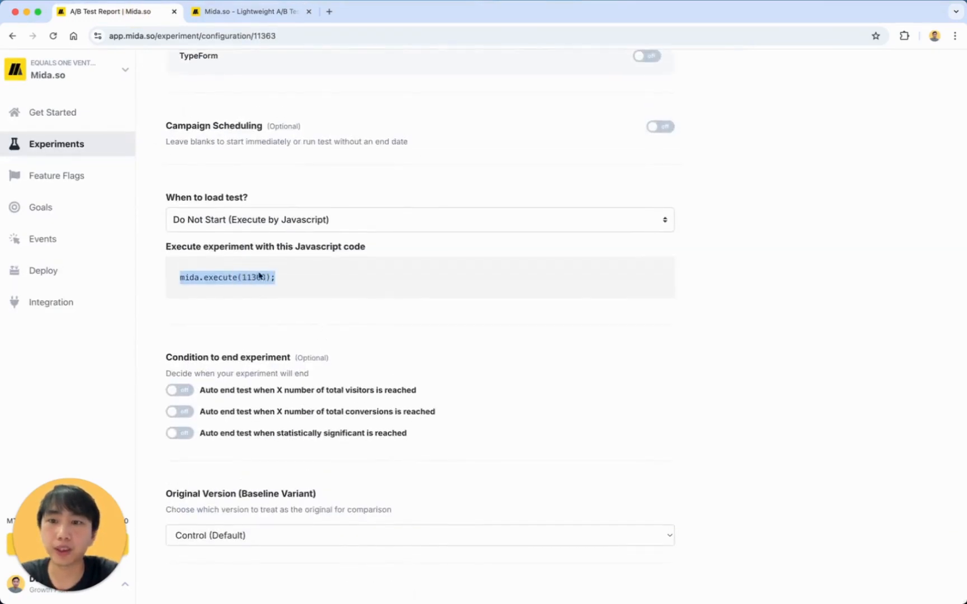
double_click(253, 279)
key("super+c")
left_click(288, 13)
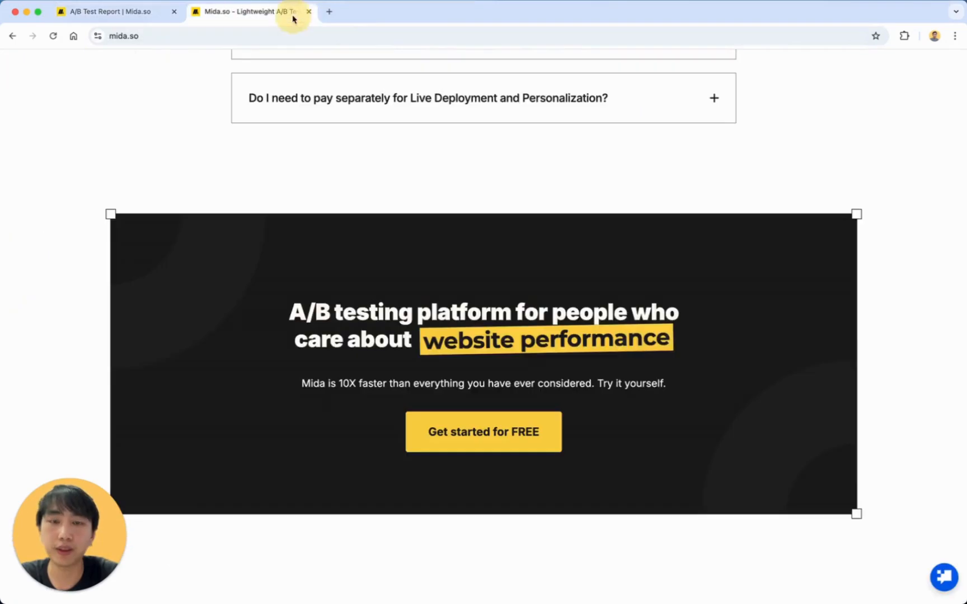
right_click(598, 177)
In the console script, replace placeholder 1234 with 11363 and uncomment the mida.execute call.
left_click(655, 374)
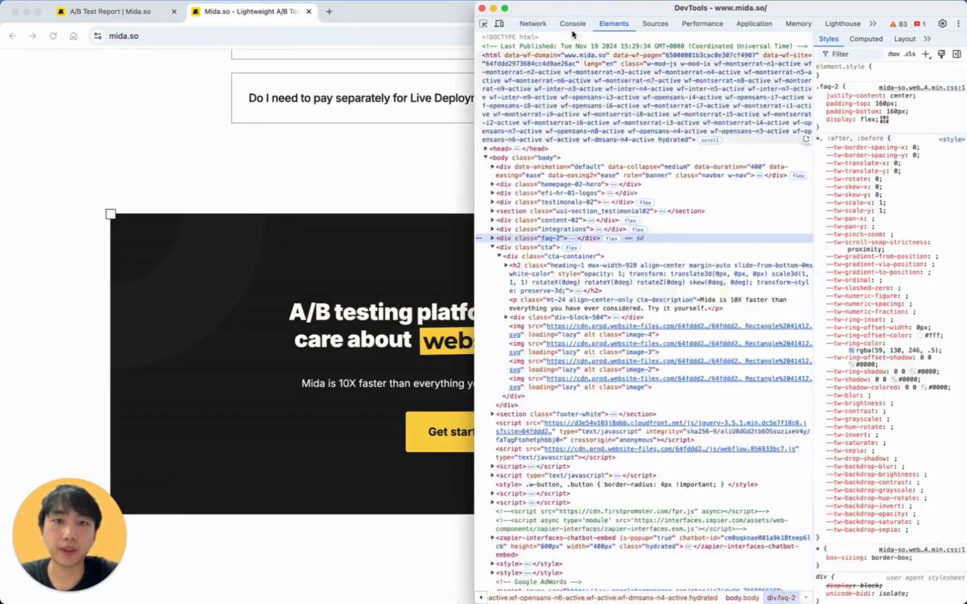
left_click(572, 24)
double_click(695, 148)
key("super+v")
key("Left")
key("Left")
key("Left")
key("Left")
key("BackSpace")
key("BackSpace")
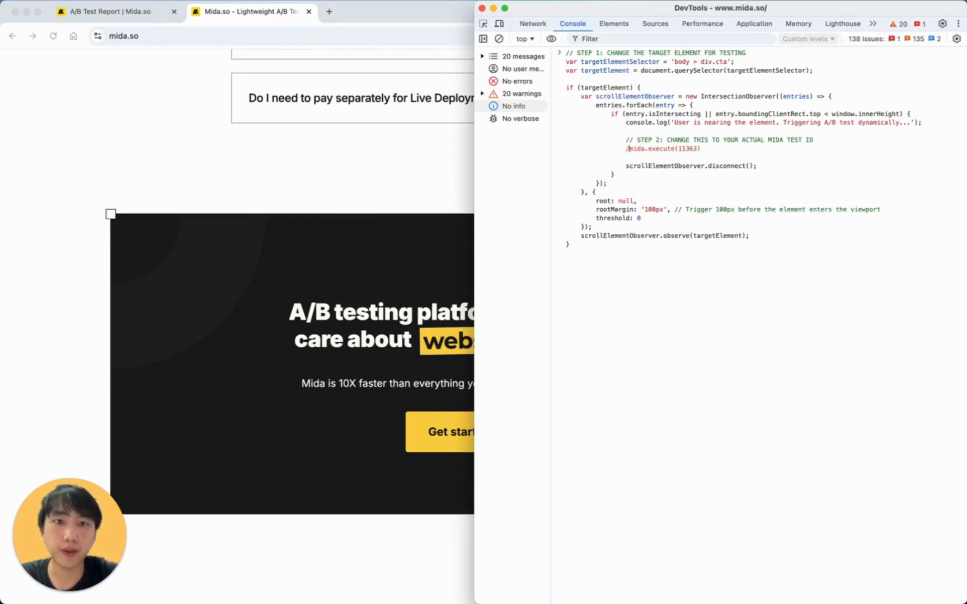
left_click(623, 201)
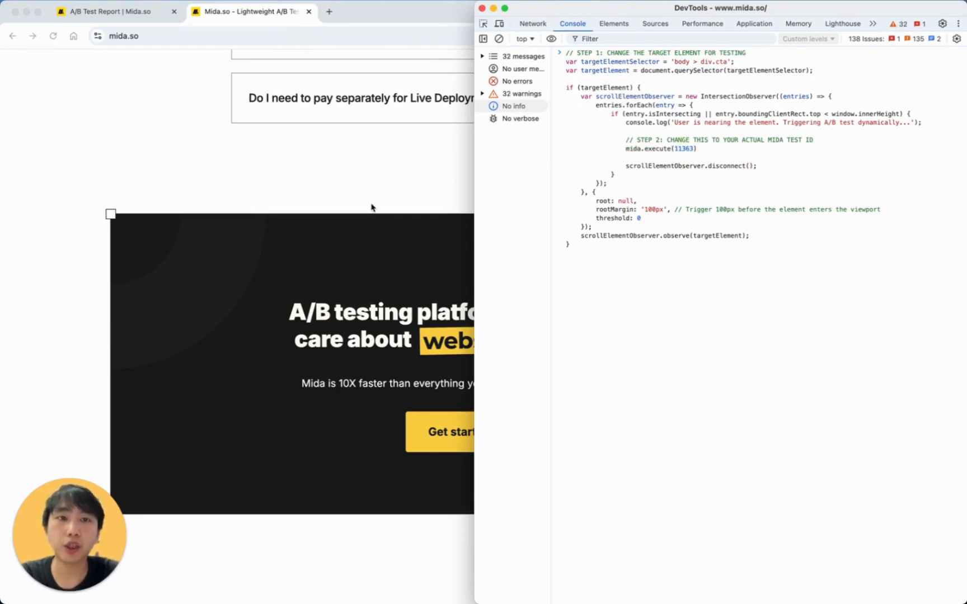
scroll(372, 207, "down", 10)
scroll(371, 207, "up", 20)
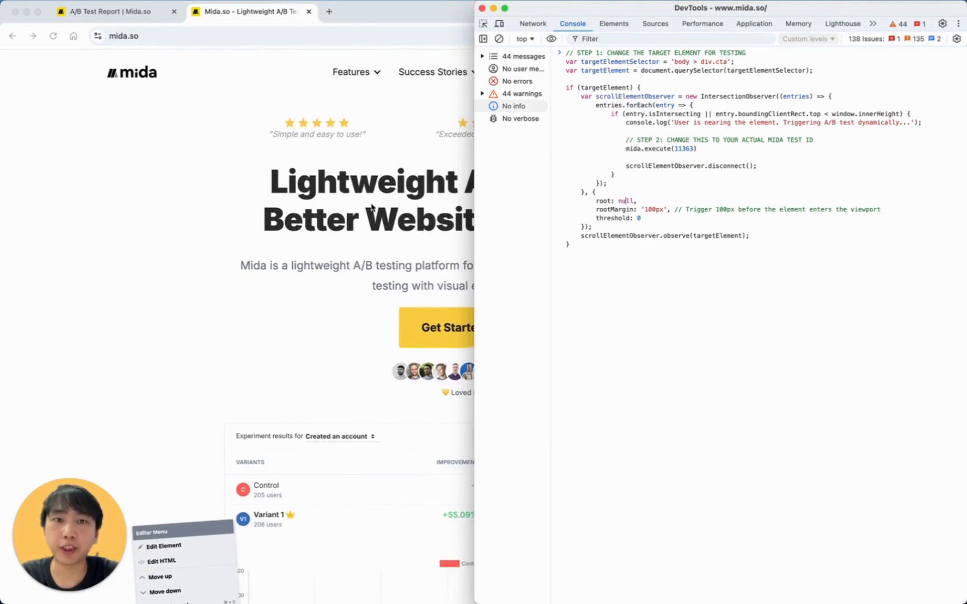
Run the updated script, clear the console and scroll down to the CTA section.
left_click(499, 39)
left_click(663, 189)
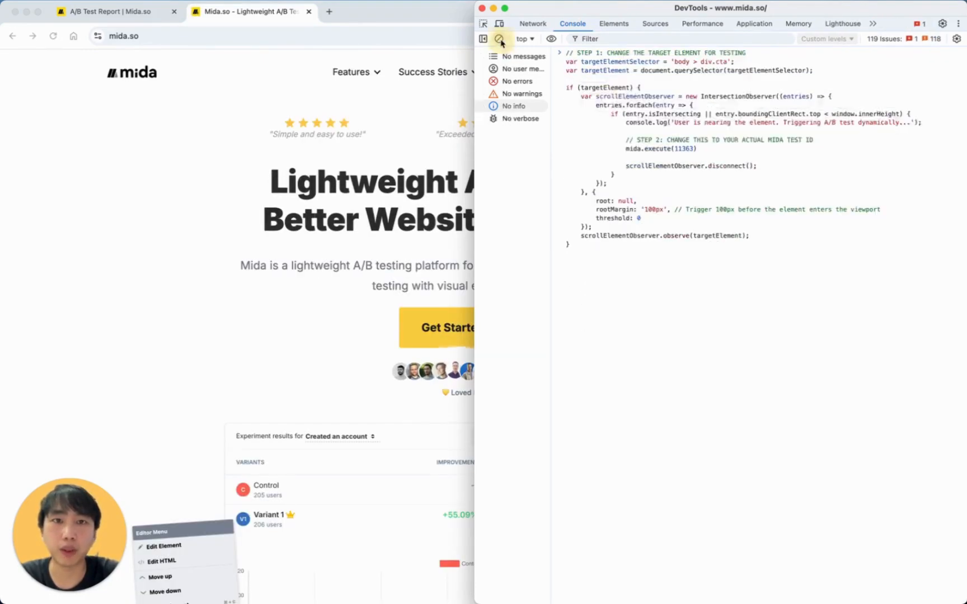
left_click(499, 40)
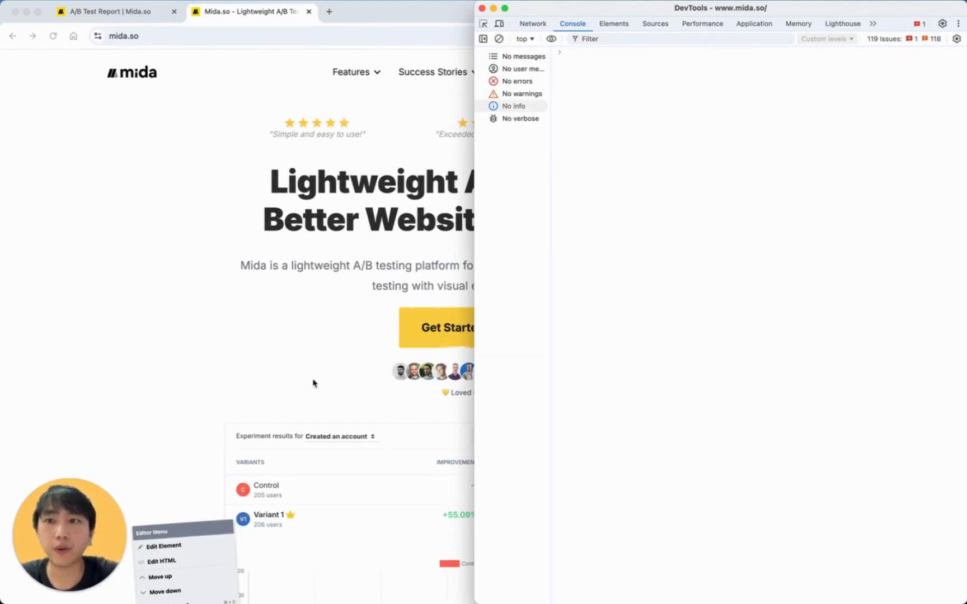
scroll(313, 383, "down", 20)
scroll(313, 384, "down", 20)
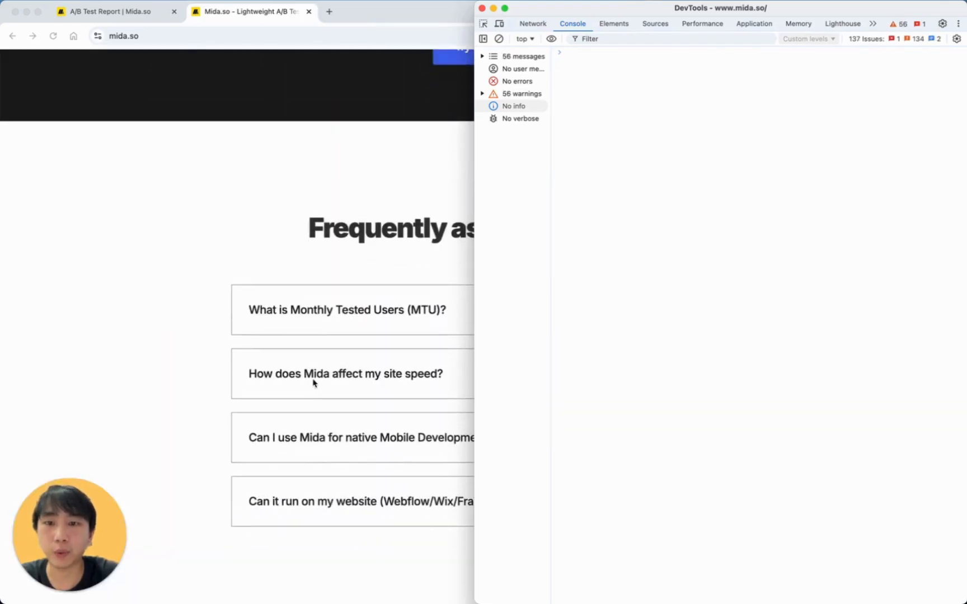
scroll(313, 383, "down", 5)
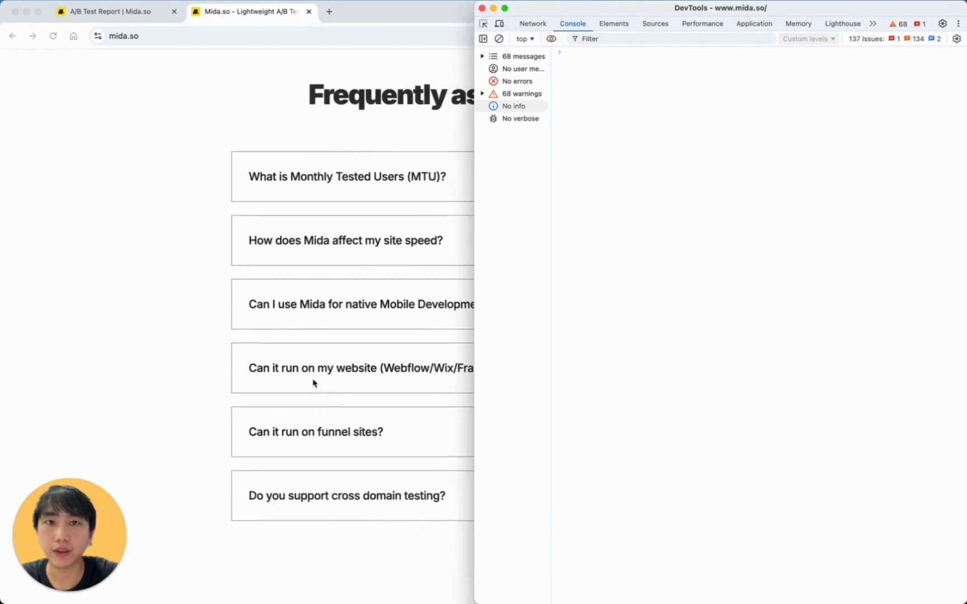
scroll(313, 383, "down", 2)
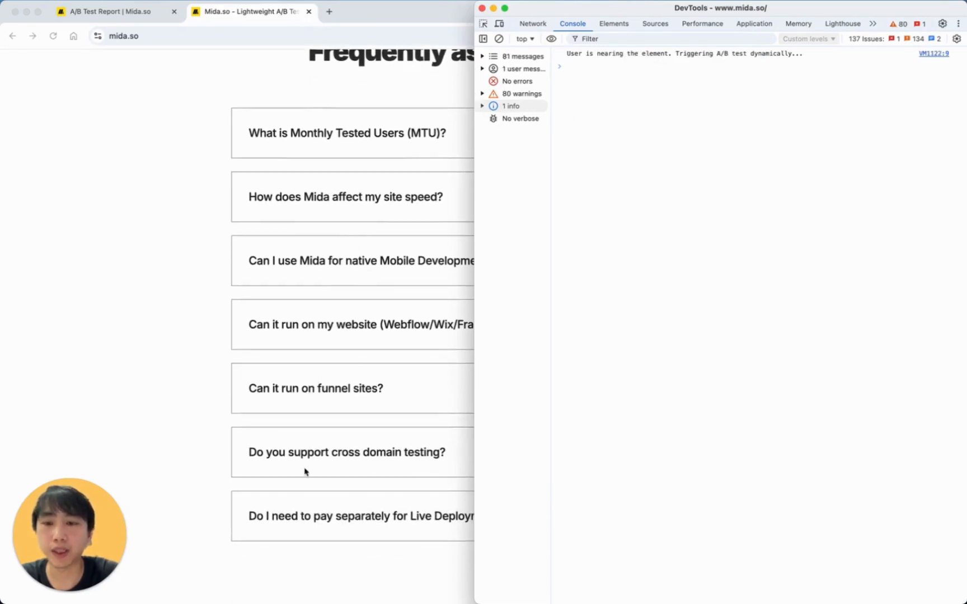
scroll(305, 470, "down", 10)
scroll(304, 471, "down", 6)
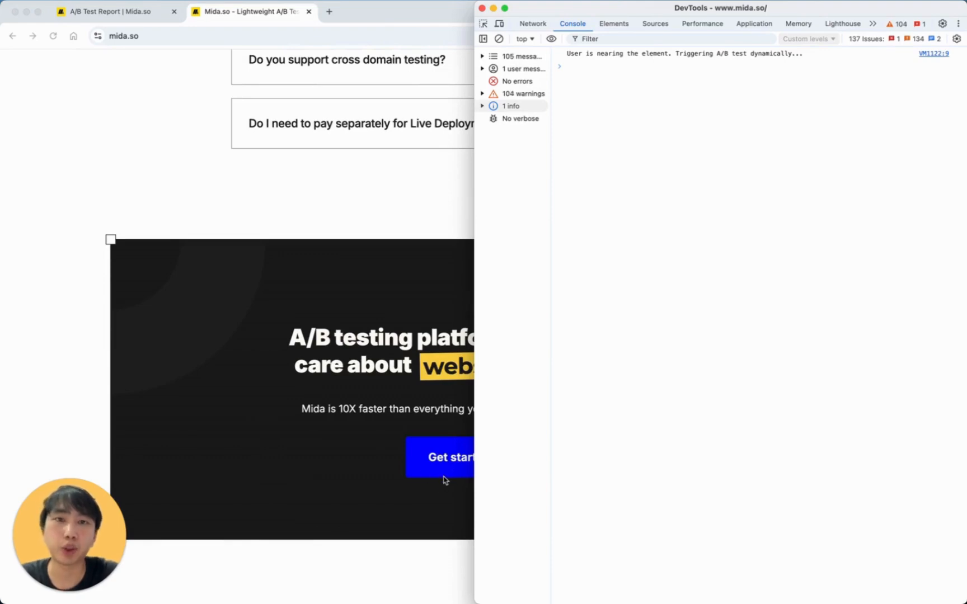
scroll(445, 480, "up", 15)
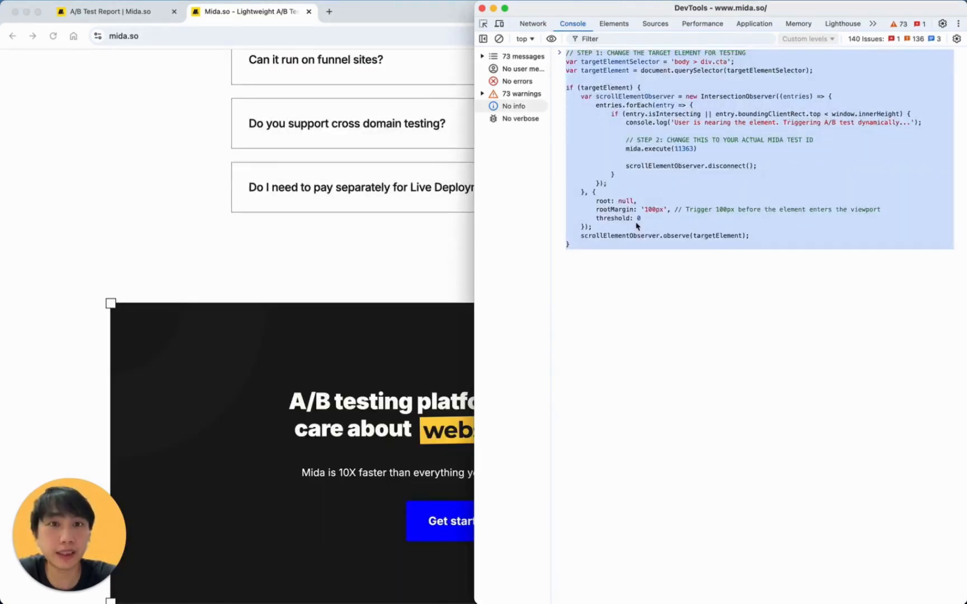
Select all of the console's scroll-trigger script to copy it, and return to the A/B Test Report tab.
left_click(634, 135)
key("super+a")
key("super+c")
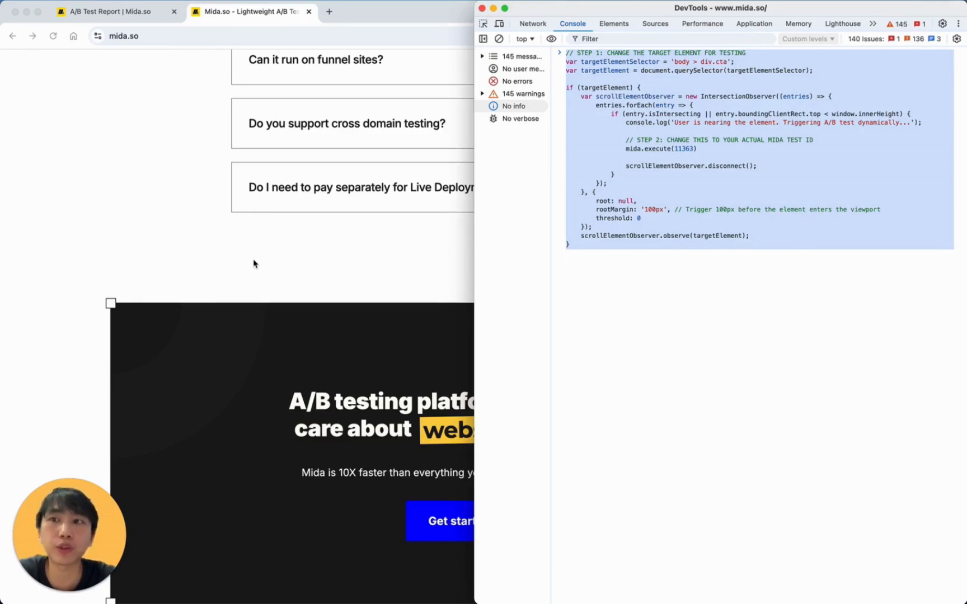
left_click(144, 12)
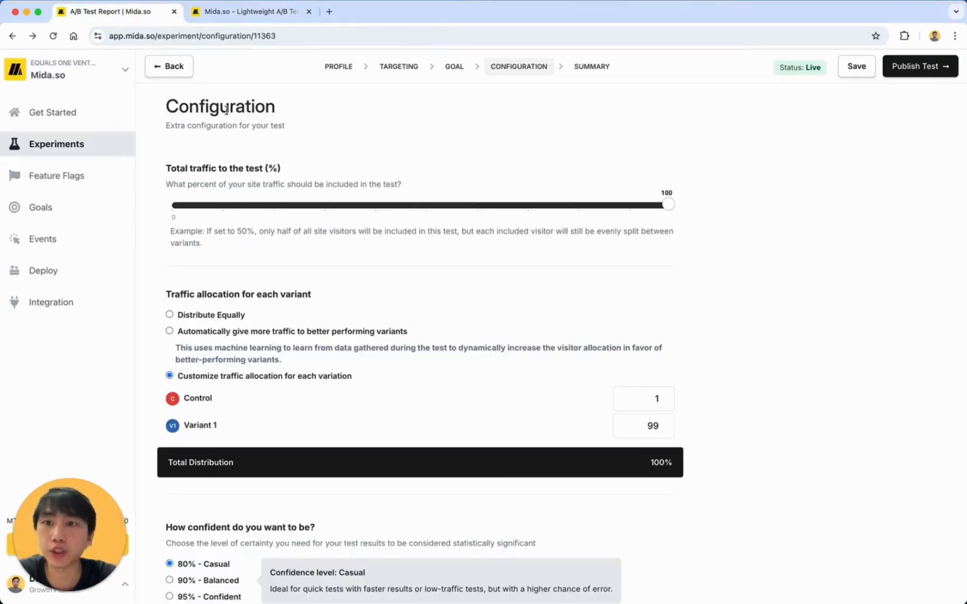
Paste the scroll-trigger script into the Global Custom Code JavaScript editor from the Experiments page.
left_click(51, 149)
left_click(861, 160)
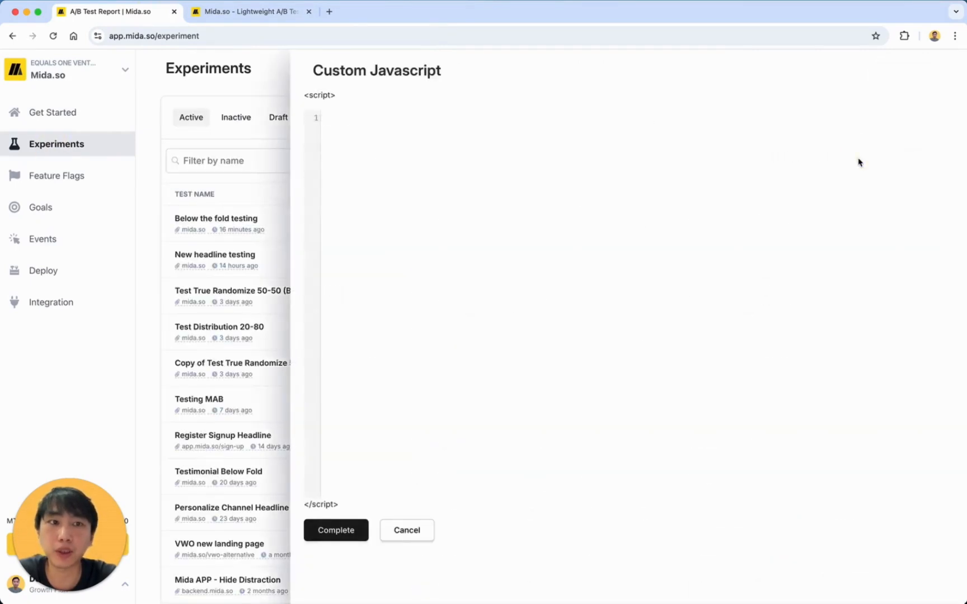
key("super+v")
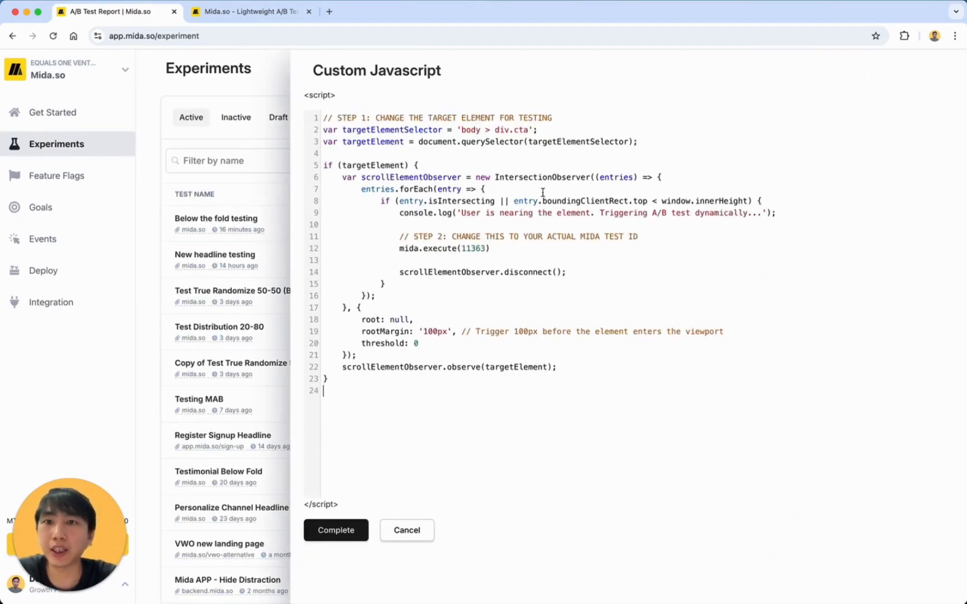
triple_click(340, 72)
left_click(393, 87)
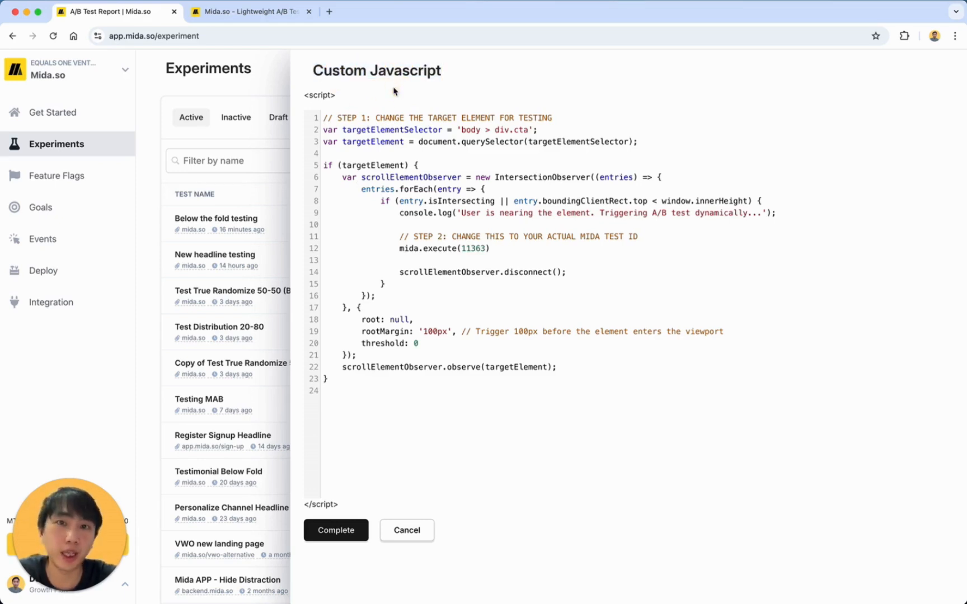
Review the script's 'body > div.cta' selector, observer callback and mida.execute(11363) call, then save with Complete.
left_click_drag(369, 122, 399, 393)
left_click(434, 201)
double_click(410, 133)
left_click_drag(462, 130, 517, 132)
double_click(420, 131)
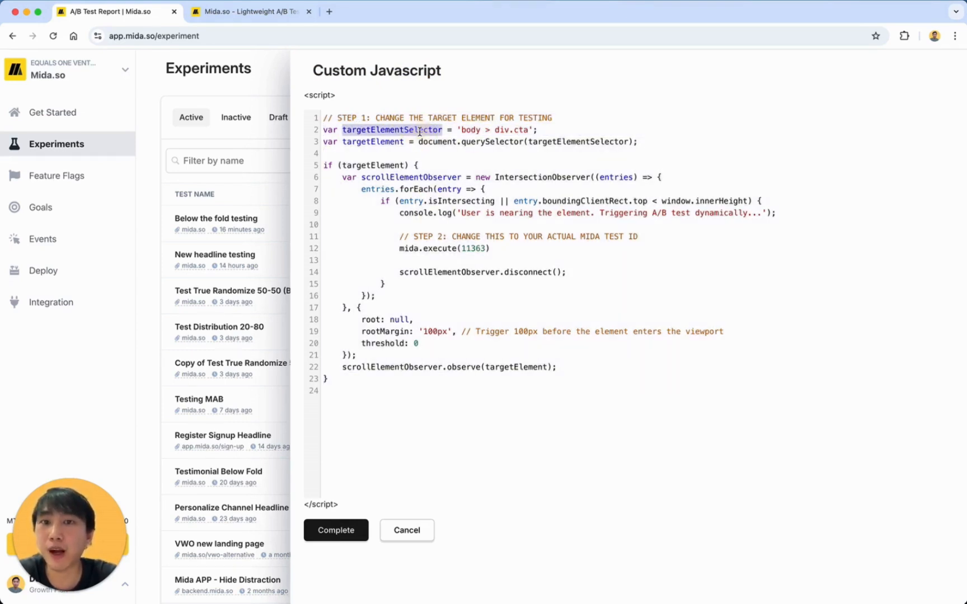
double_click(381, 166)
double_click(443, 178)
left_click_drag(443, 178, 395, 303)
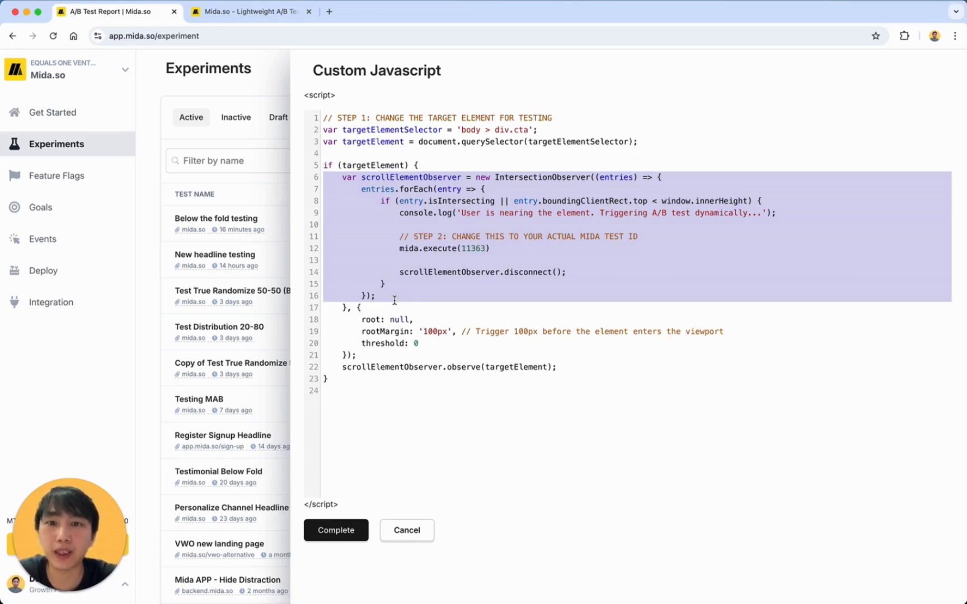
left_click(476, 263)
left_click_drag(399, 248, 488, 249)
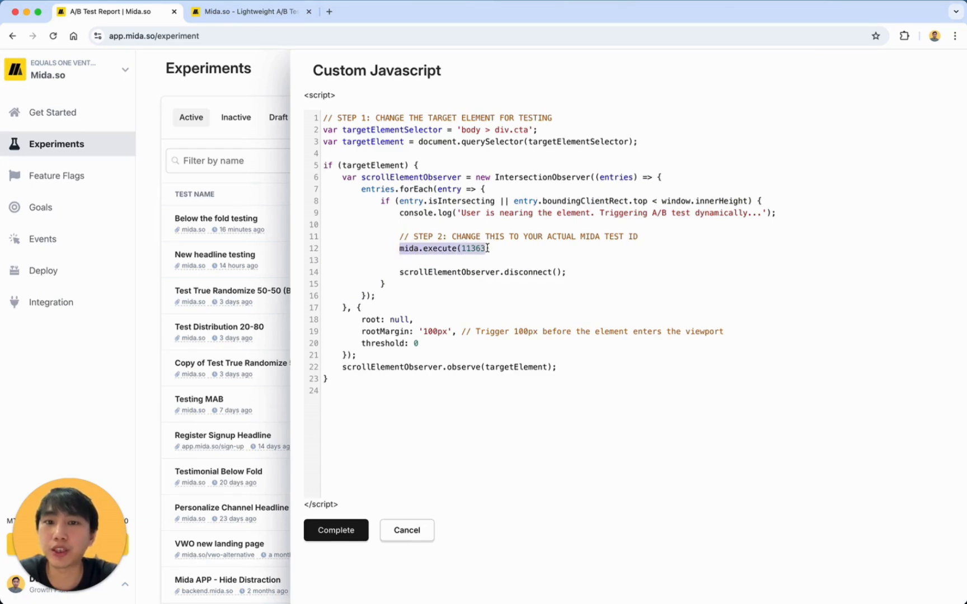
triple_click(429, 275)
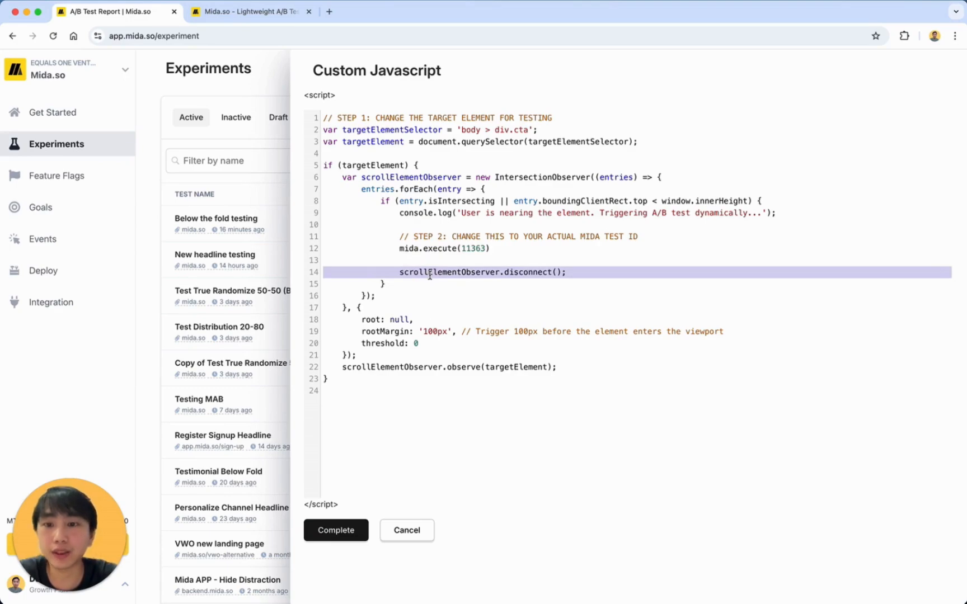
left_click(336, 537)
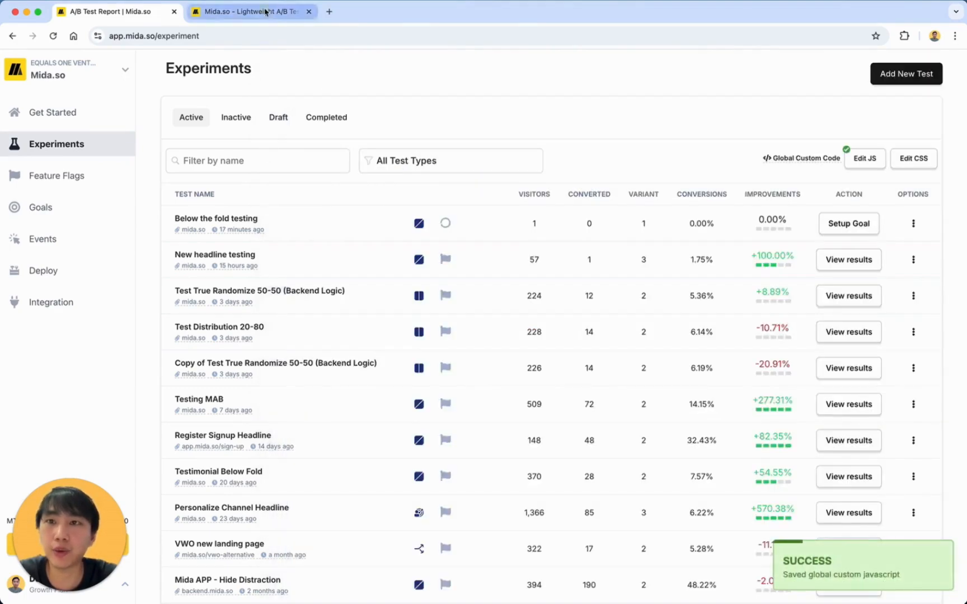
Scroll the reloaded mida.so homepage to the dark banner to check its blue Get started for FREE button.
left_click(246, 11)
scroll(224, 224, "up", 15)
scroll(205, 189, "up", 2)
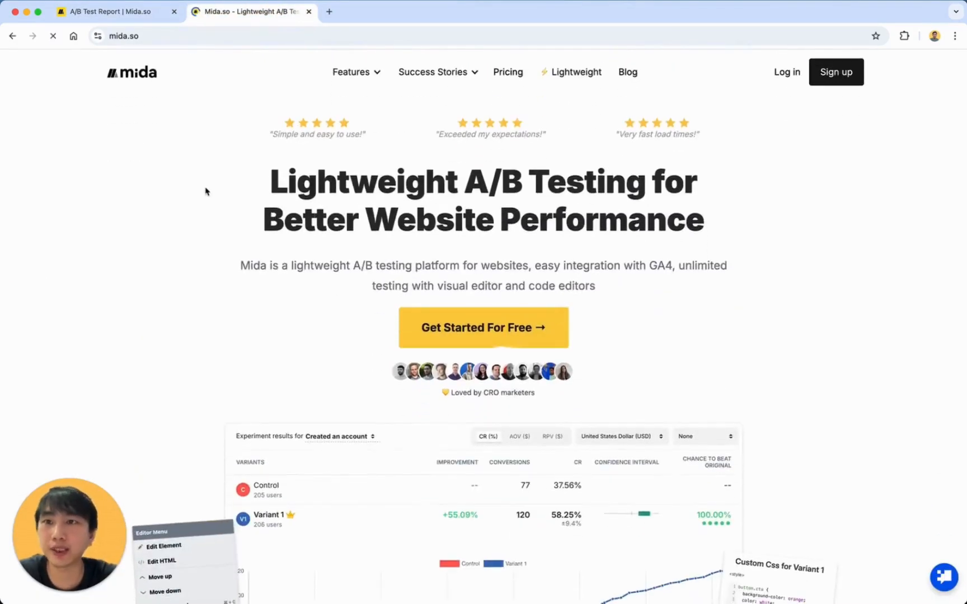
scroll(246, 134, "down", 20)
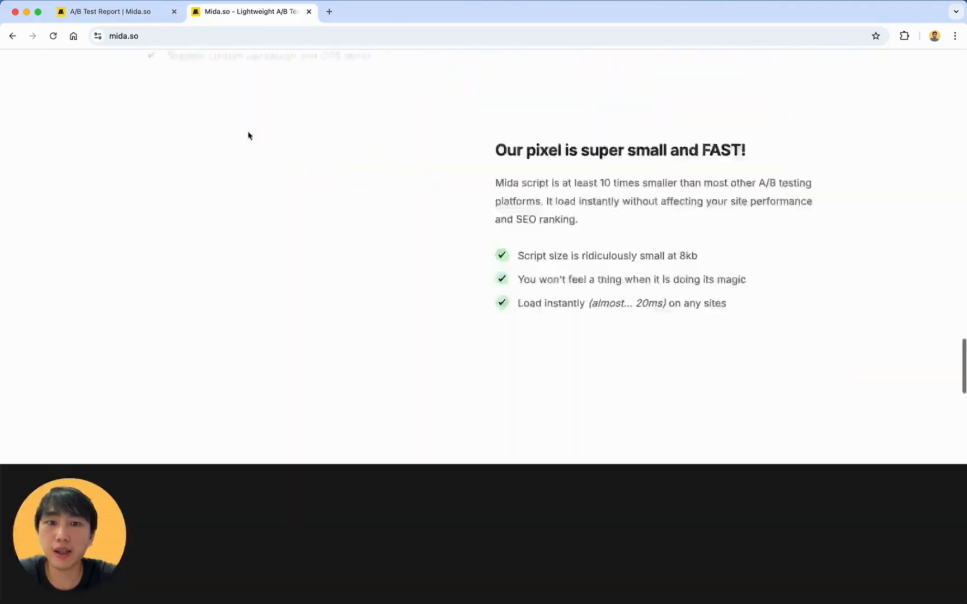
scroll(389, 331, "up", 6)
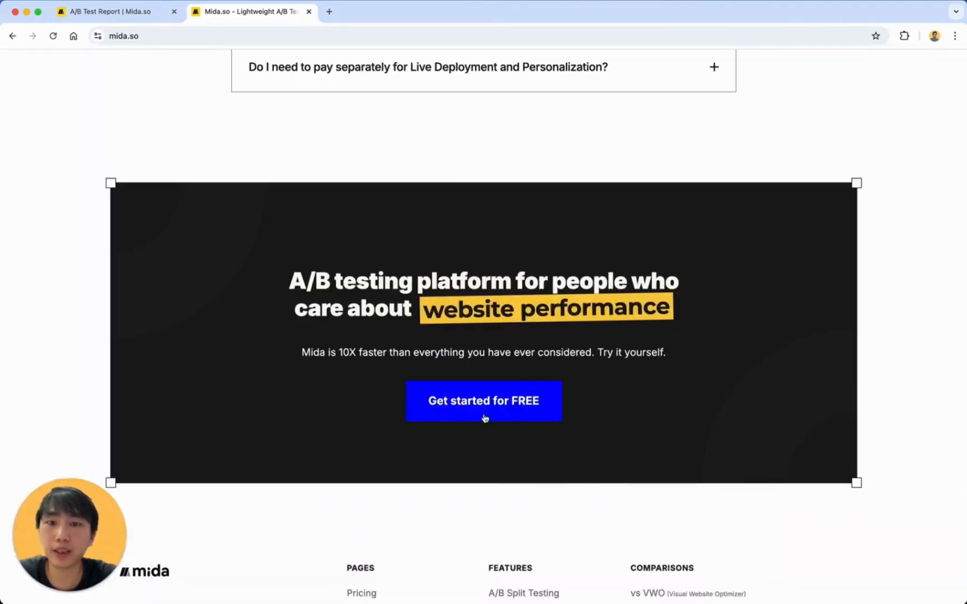
scroll(438, 367, "up", 20)
scroll(438, 368, "down", 20)
scroll(438, 368, "down", 15)
scroll(439, 367, "up", 6)
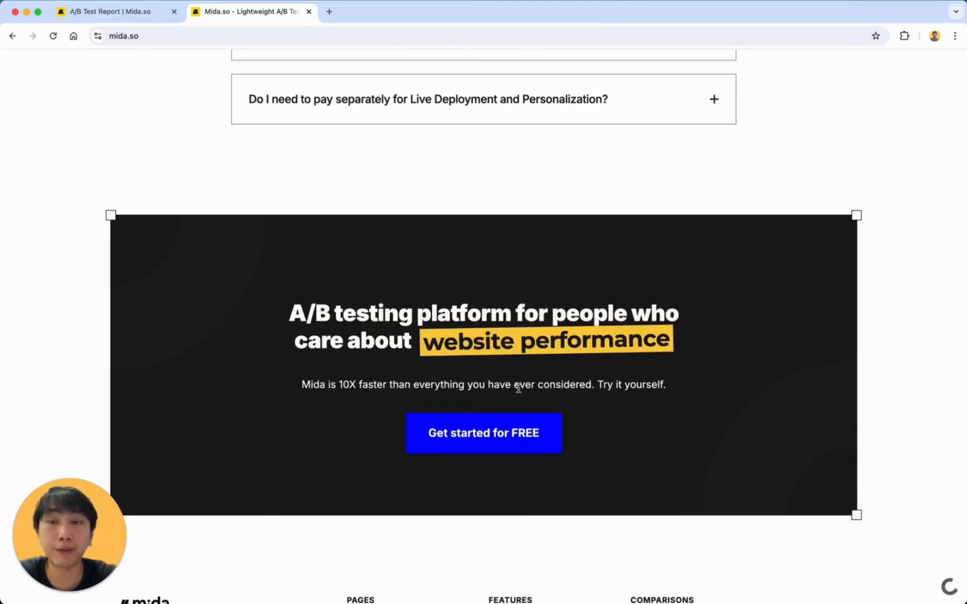
scroll(518, 388, "down", 5)
scroll(518, 388, "up", 6)
scroll(330, 481, "down", 2)
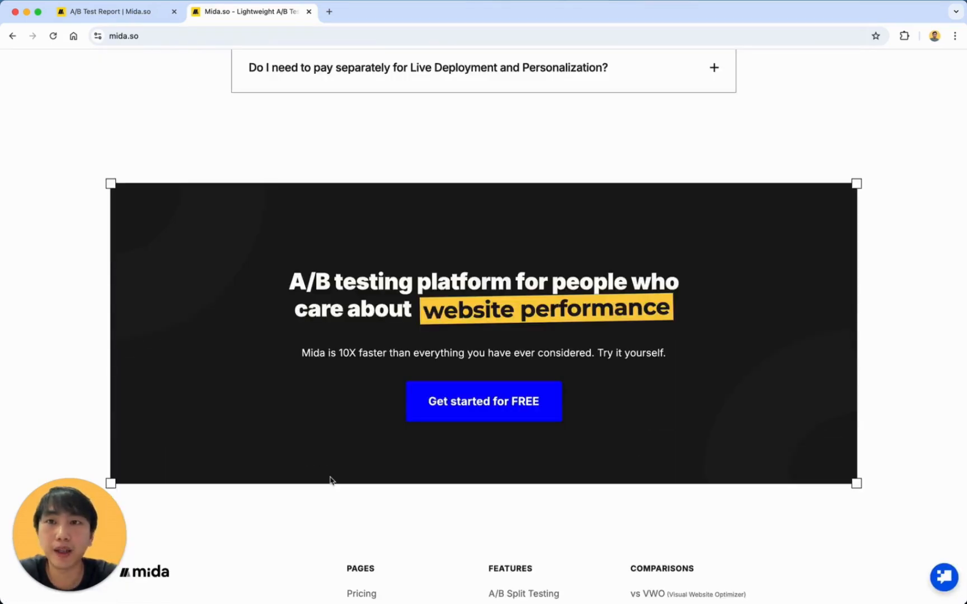